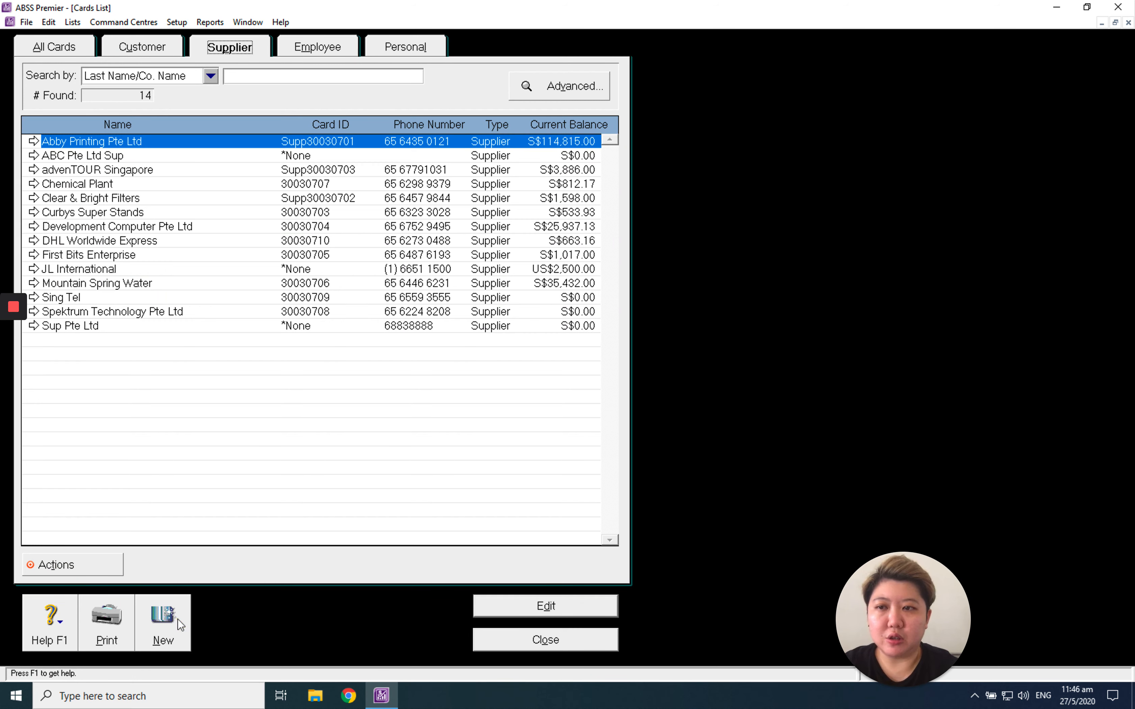
# Create a new supplier card named Invoice Supplier Pte Ltd
pyautogui.click(178, 618)
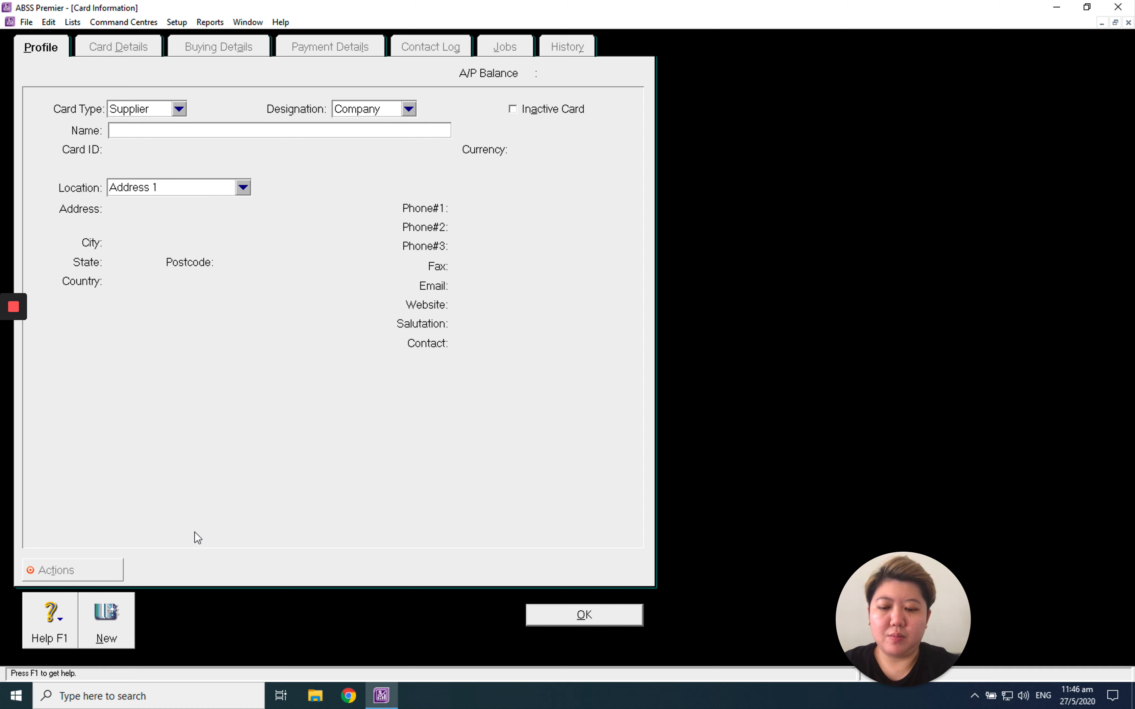
pyautogui.write('Inv')
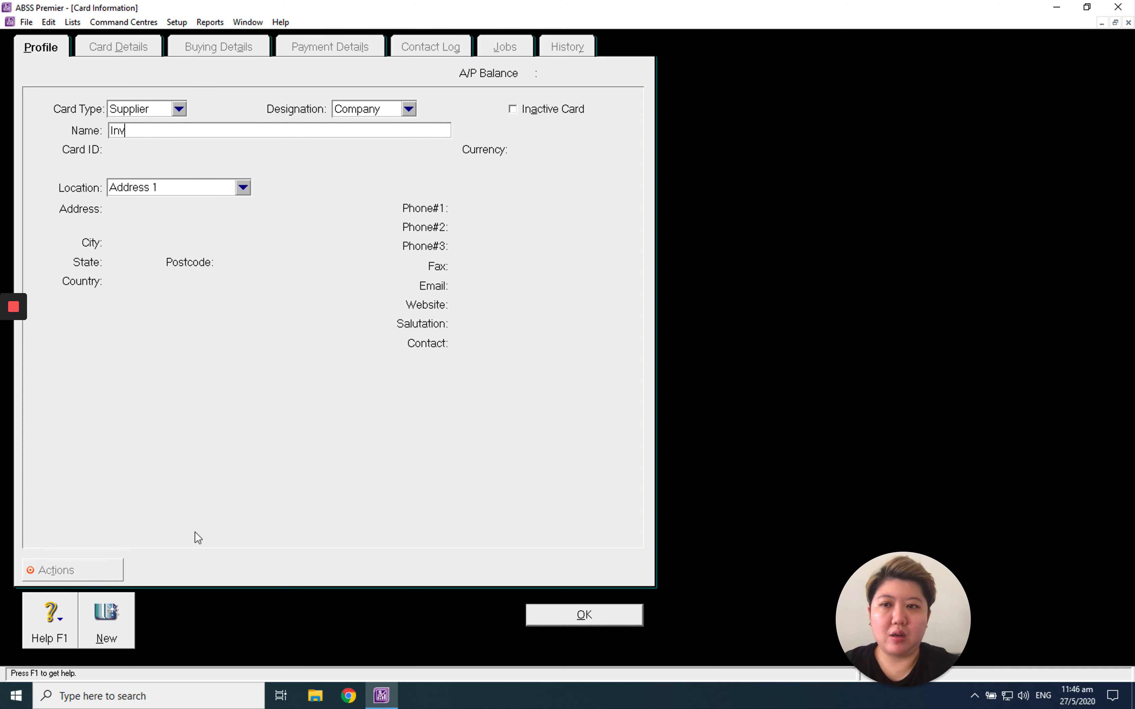
pyautogui.write('oice')
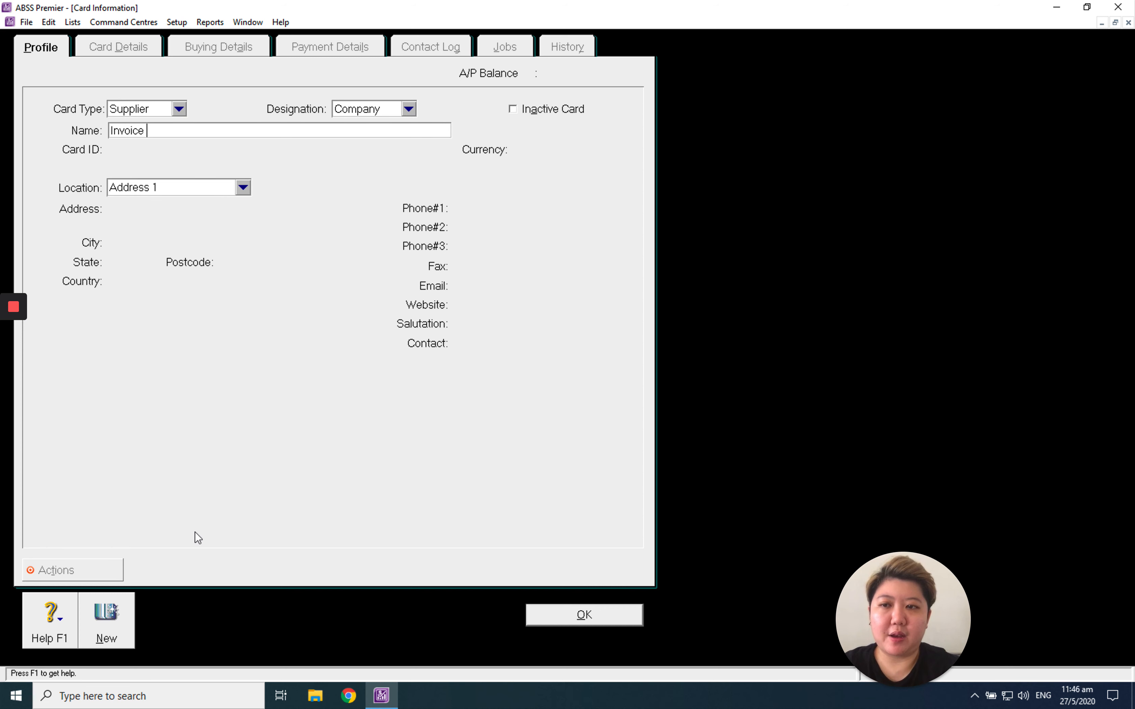
pyautogui.write(' Supplier ')
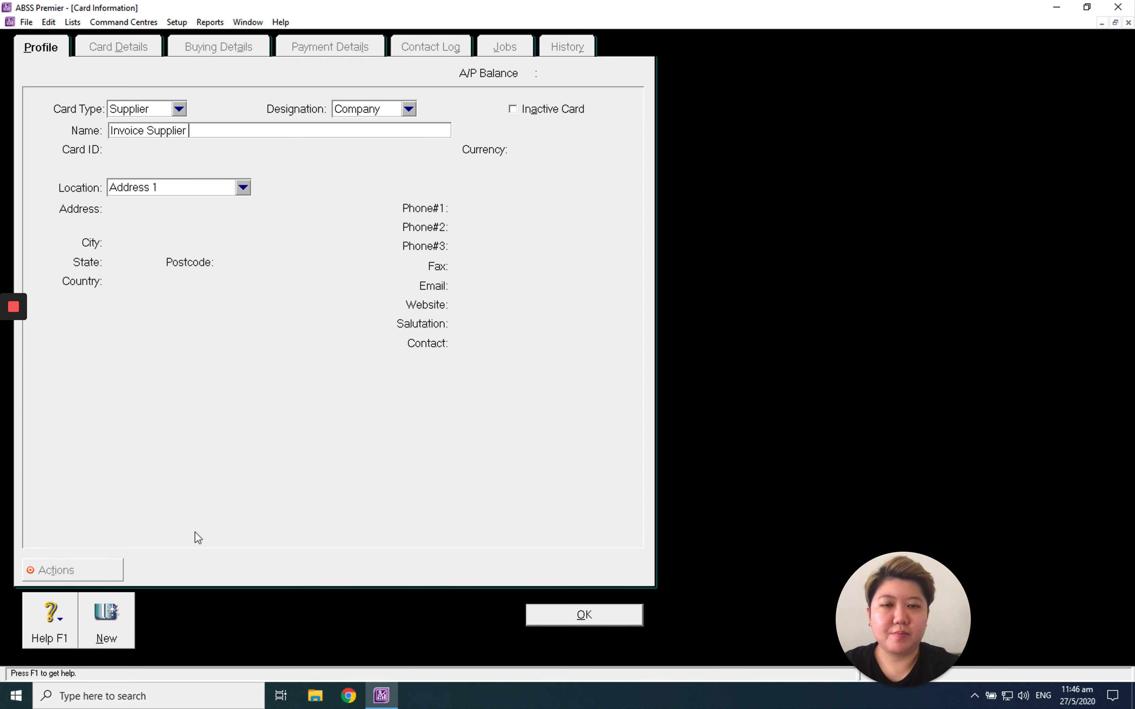
pyautogui.write('Pte Ltd')
pyautogui.press('Tab')
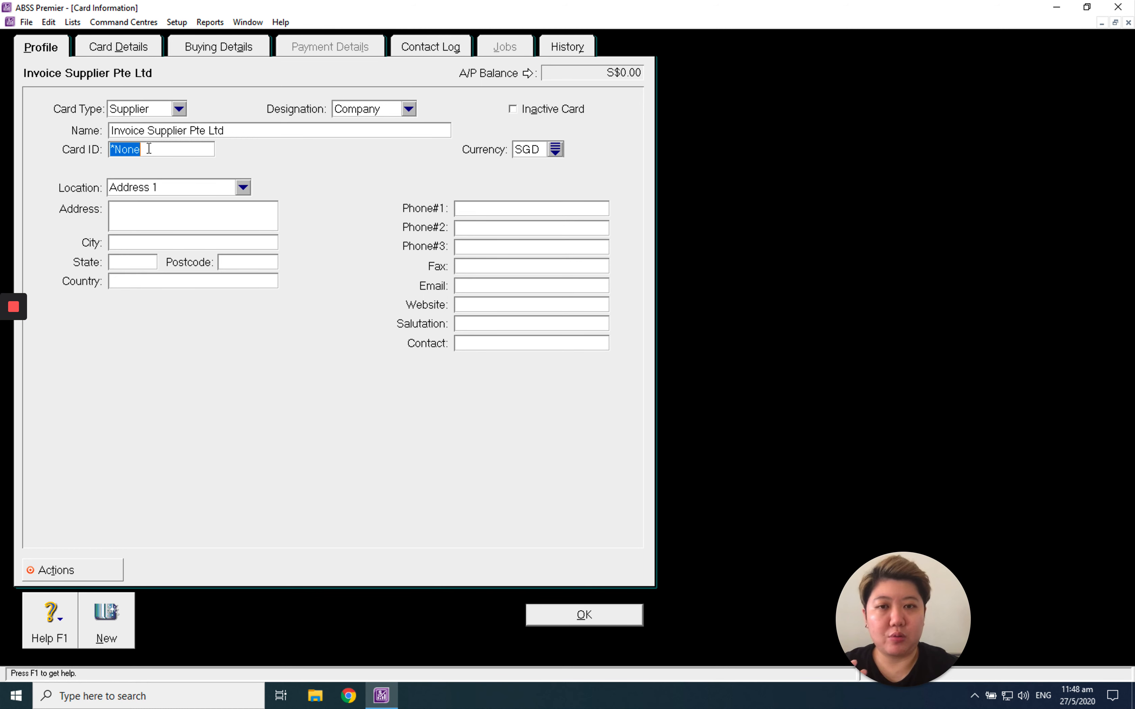
# Enter the supplier's postal address on two lines in the card's profile
pyautogui.click(154, 214)
pyautogui.write('30 ')
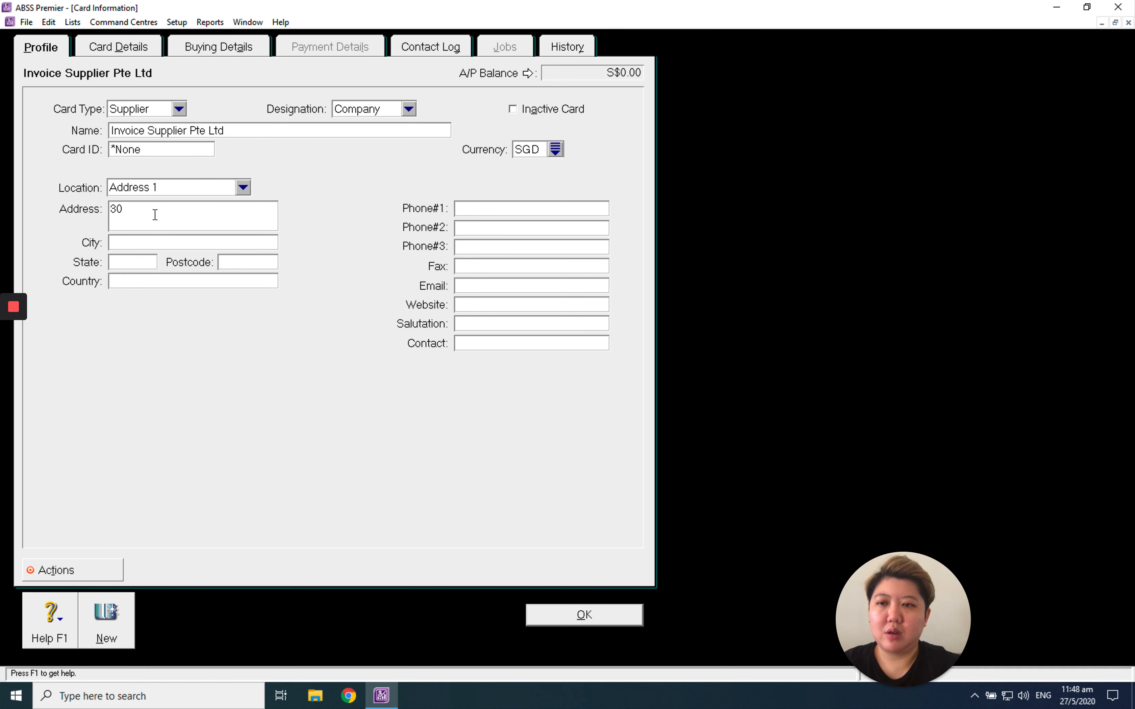
pyautogui.write('Cecil Stre')
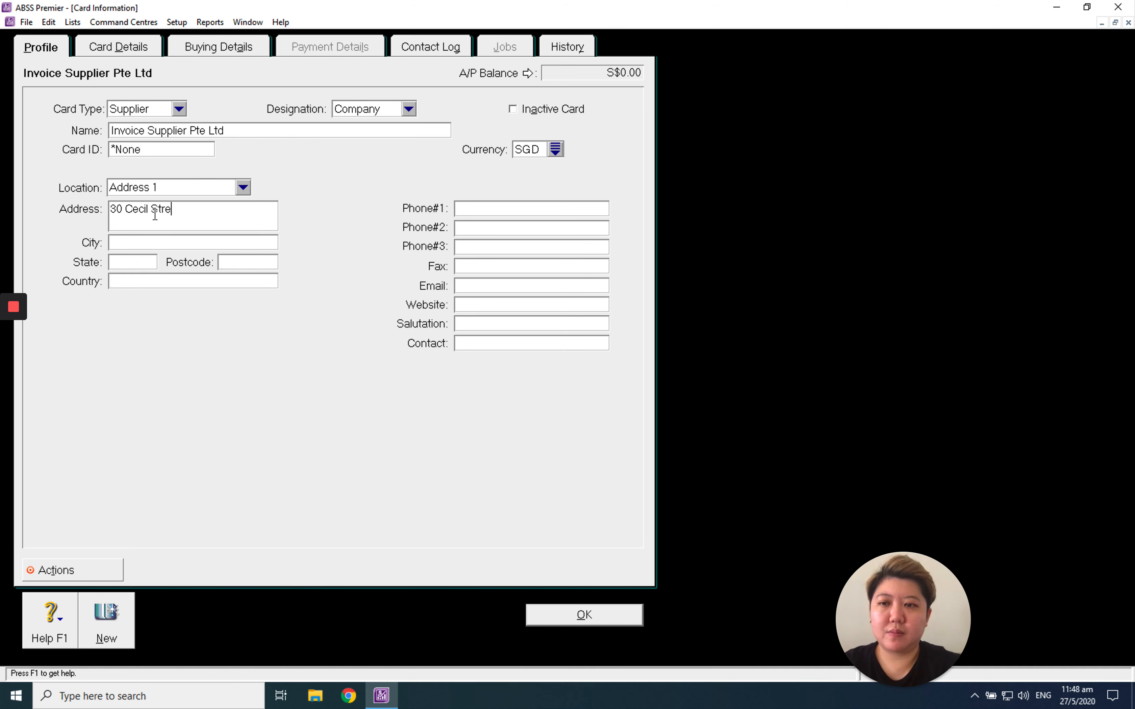
pyautogui.write('et #08')
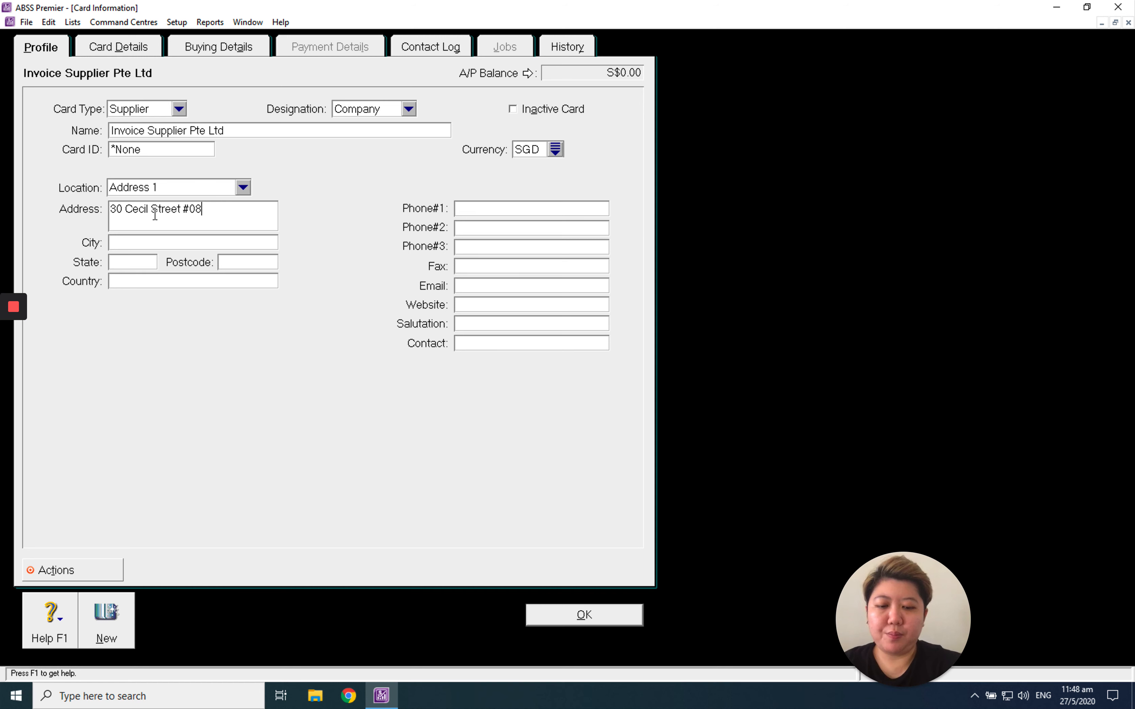
pyautogui.write('-08SIngapore')
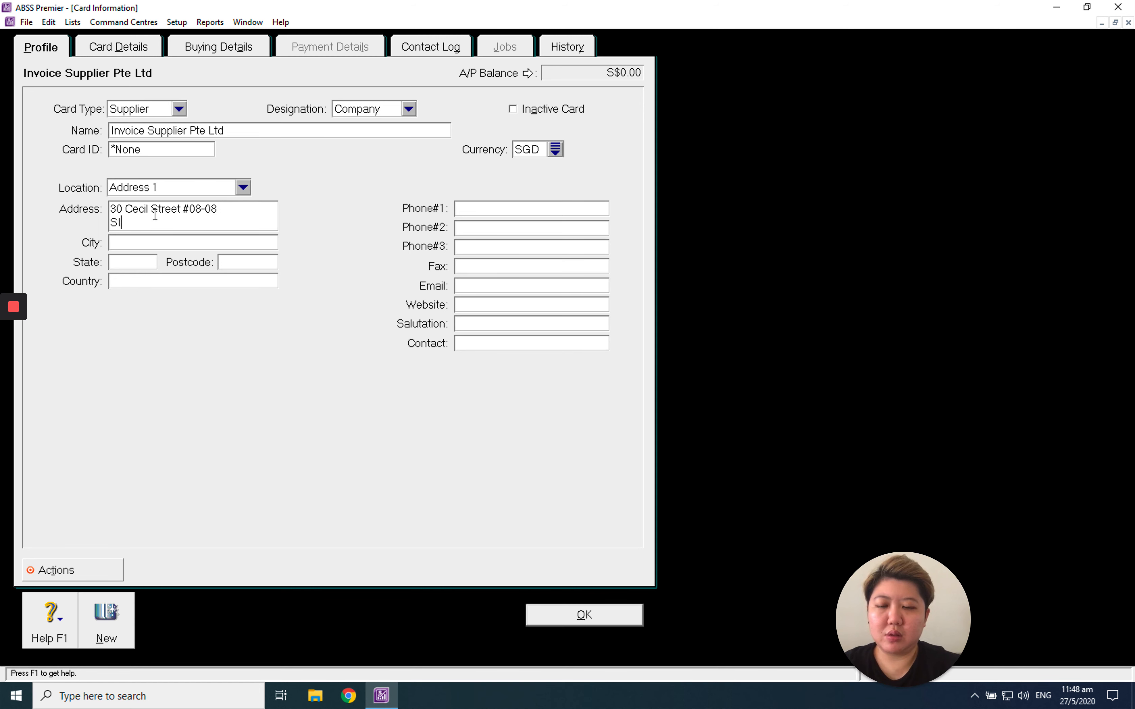
pyautogui.press('BackSpace')
pyautogui.press('BackSpace')
pyautogui.press('BackSpace')
pyautogui.press('BackSpace')
pyautogui.press('BackSpace')
pyautogui.press('BackSpace')
pyautogui.press('BackSpace')
pyautogui.press('BackSpace')
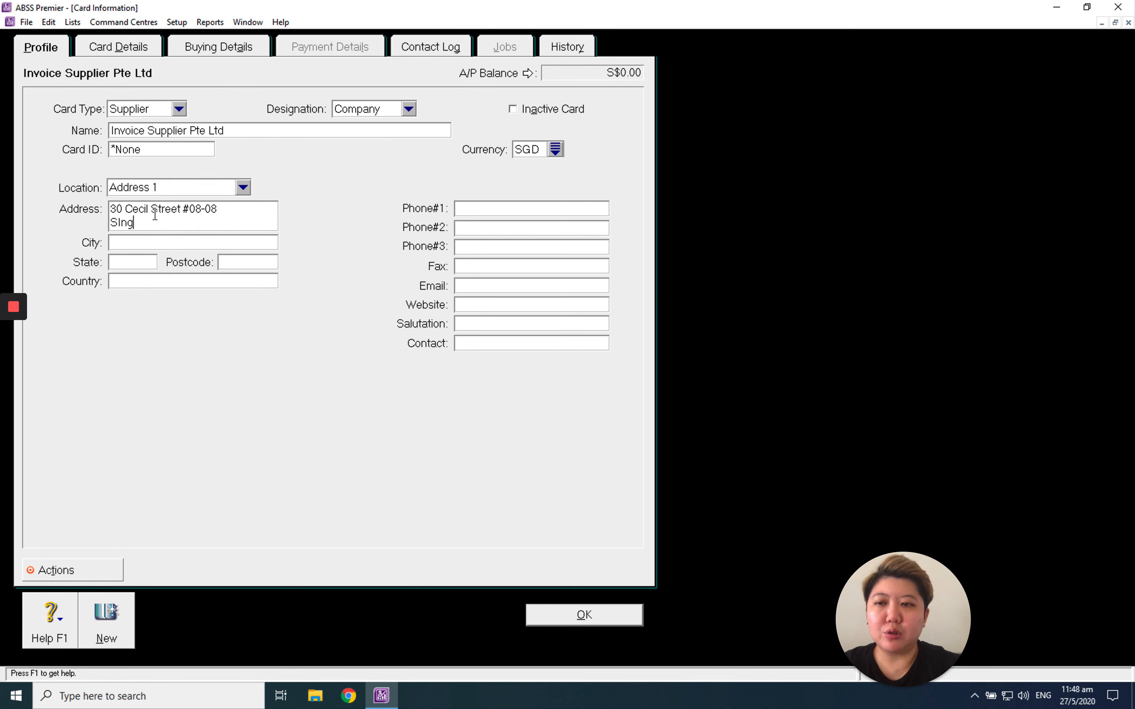
pyautogui.write('ingapore')
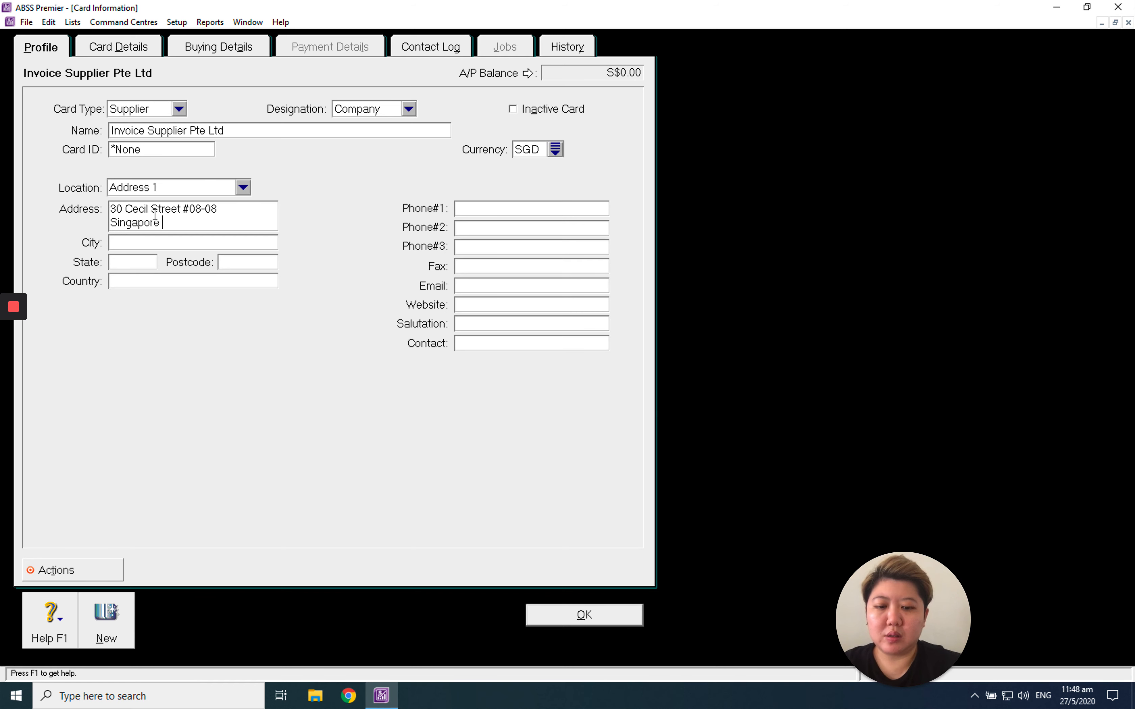
pyautogui.write(' 888999')
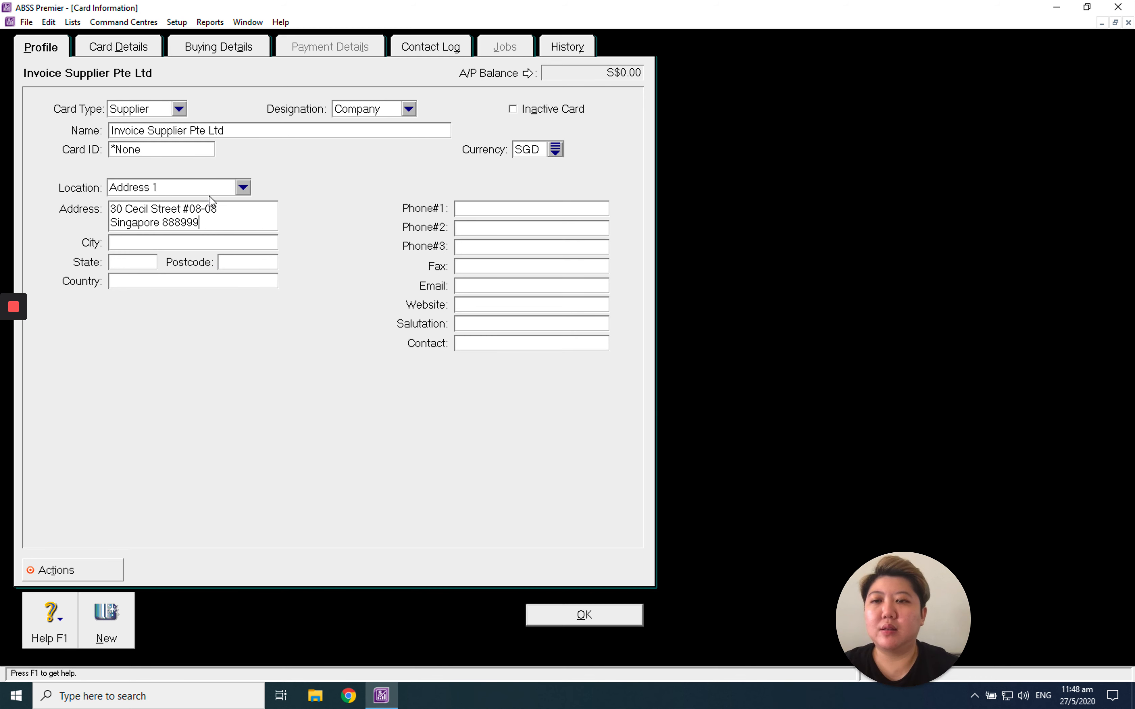
# Enter the supplier's first phone number and the contact person's name in the card's profile
pyautogui.click(549, 208)
pyautogui.write('688849999')
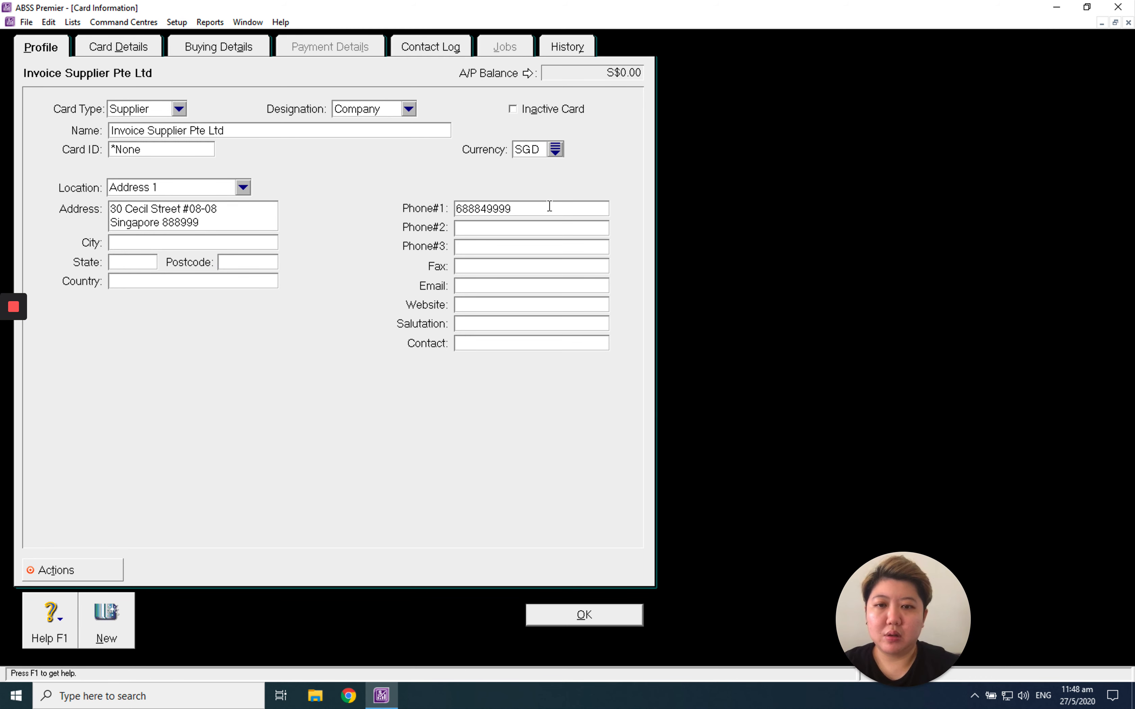
pyautogui.press('Left')
pyautogui.press('Left')
pyautogui.press('Left')
pyautogui.press('Left')
pyautogui.press('Left')
pyautogui.press('BackSpace')
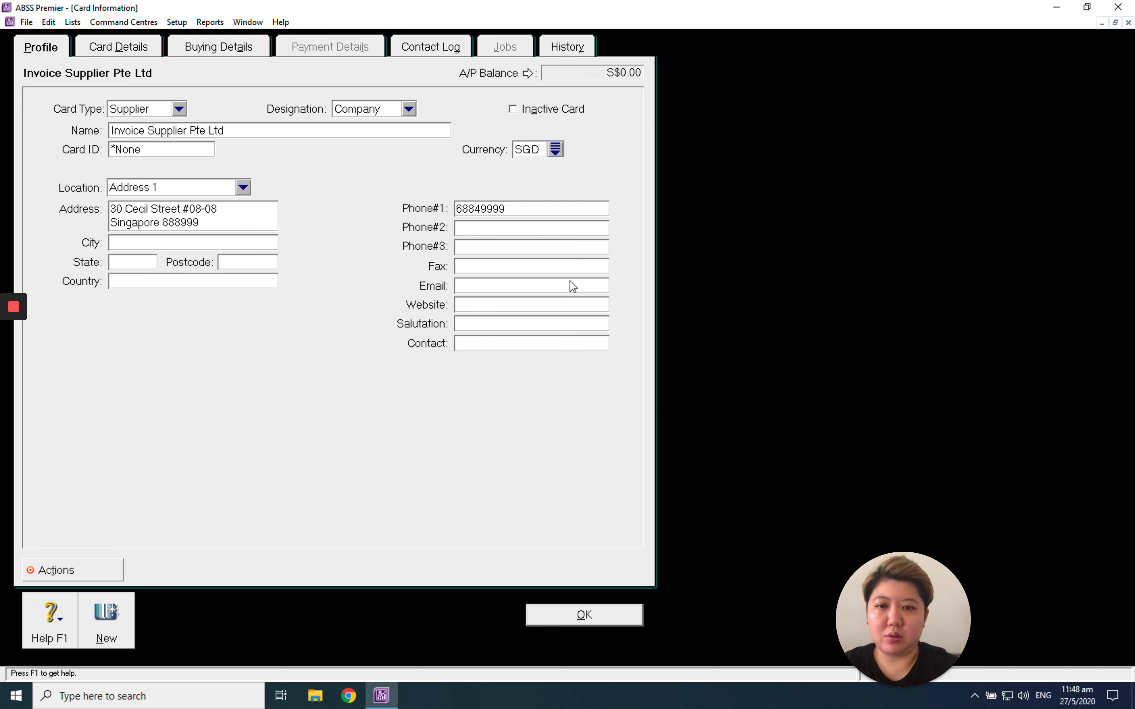
pyautogui.click(553, 343)
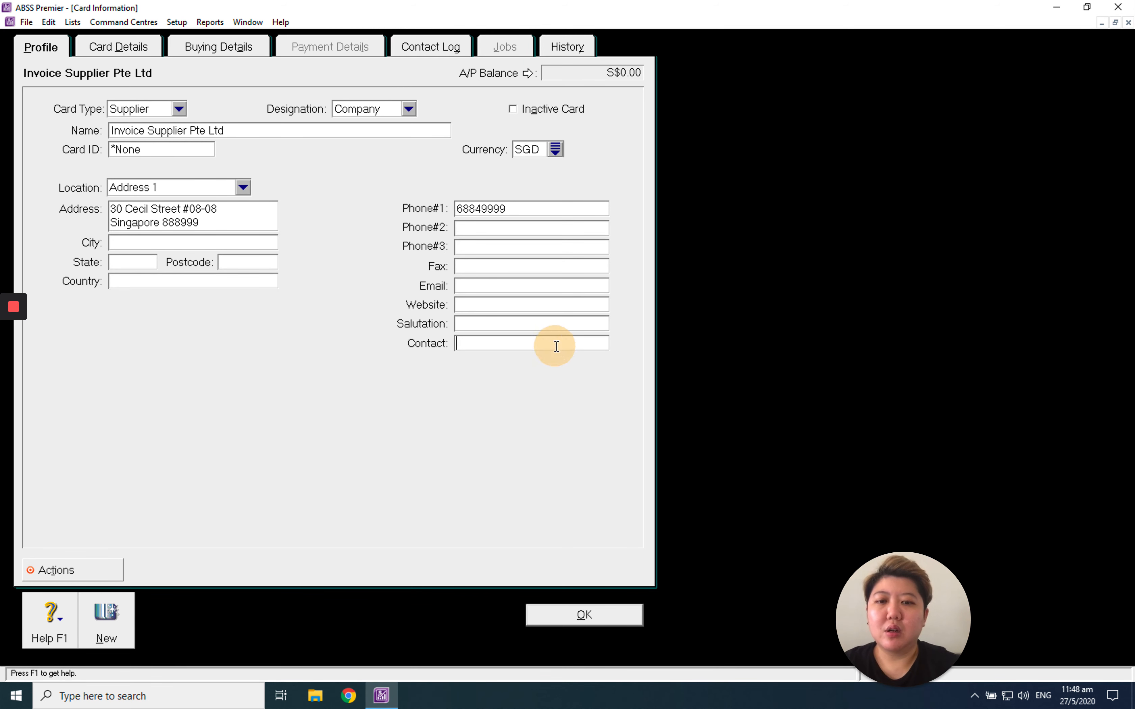
pyautogui.write('Mary Lee')
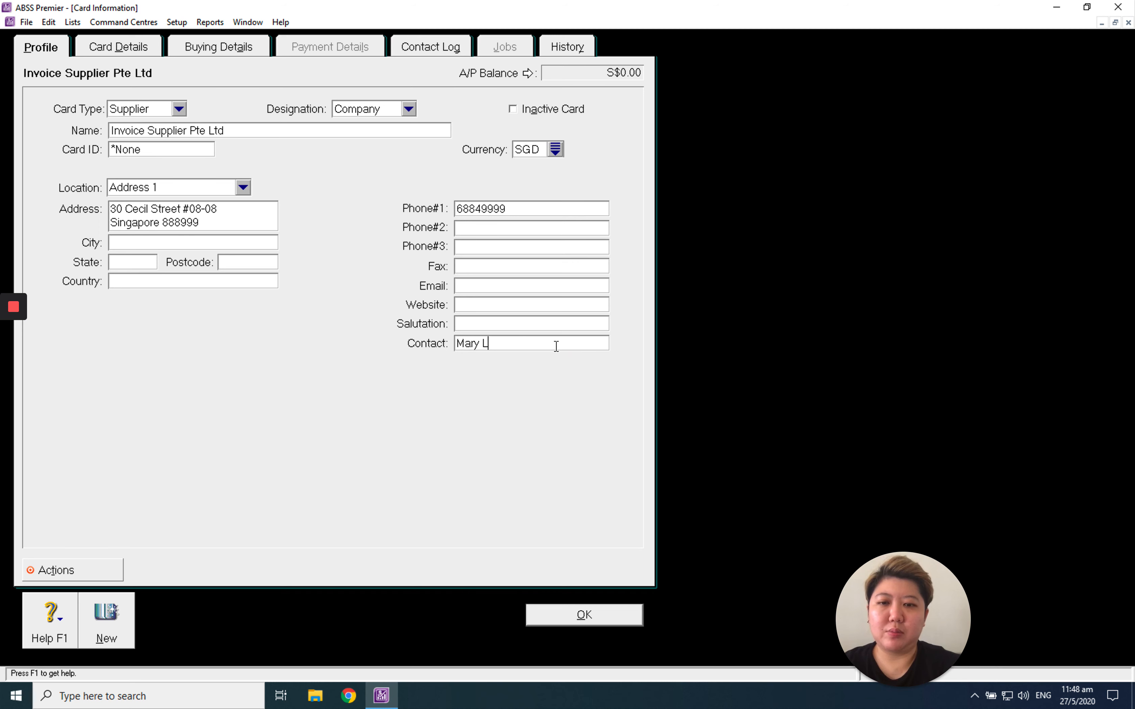
# Add the note "do not allow late payment" to the supplier's card details
pyautogui.click(155, 45)
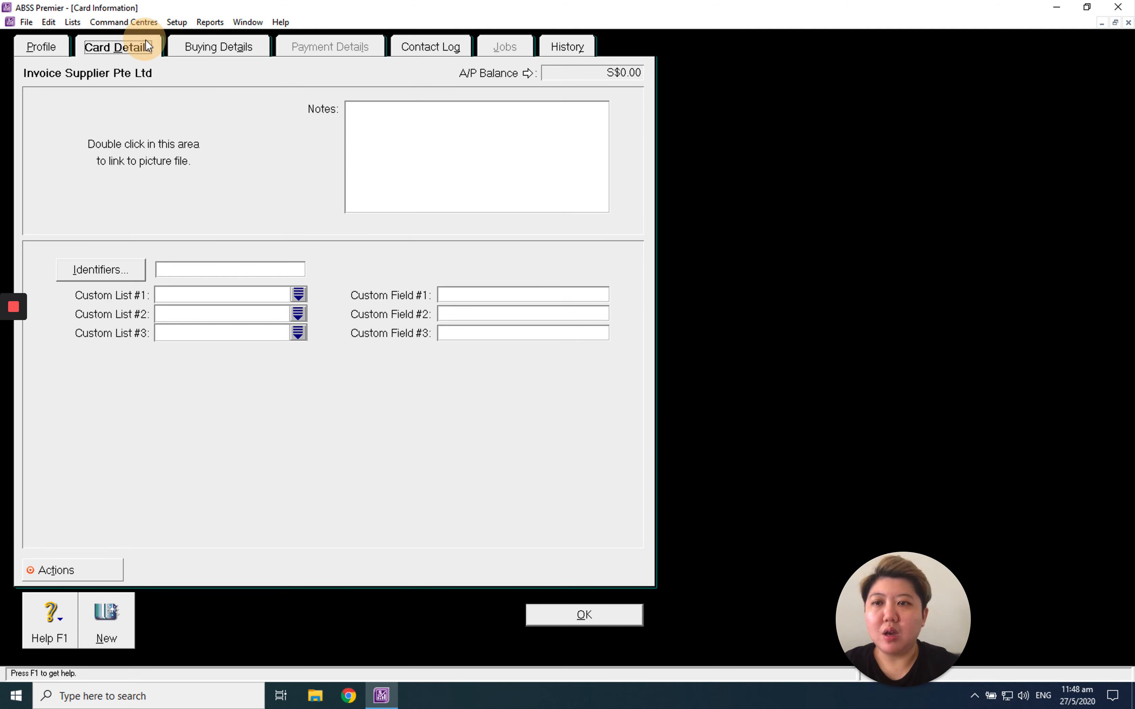
pyautogui.click(508, 191)
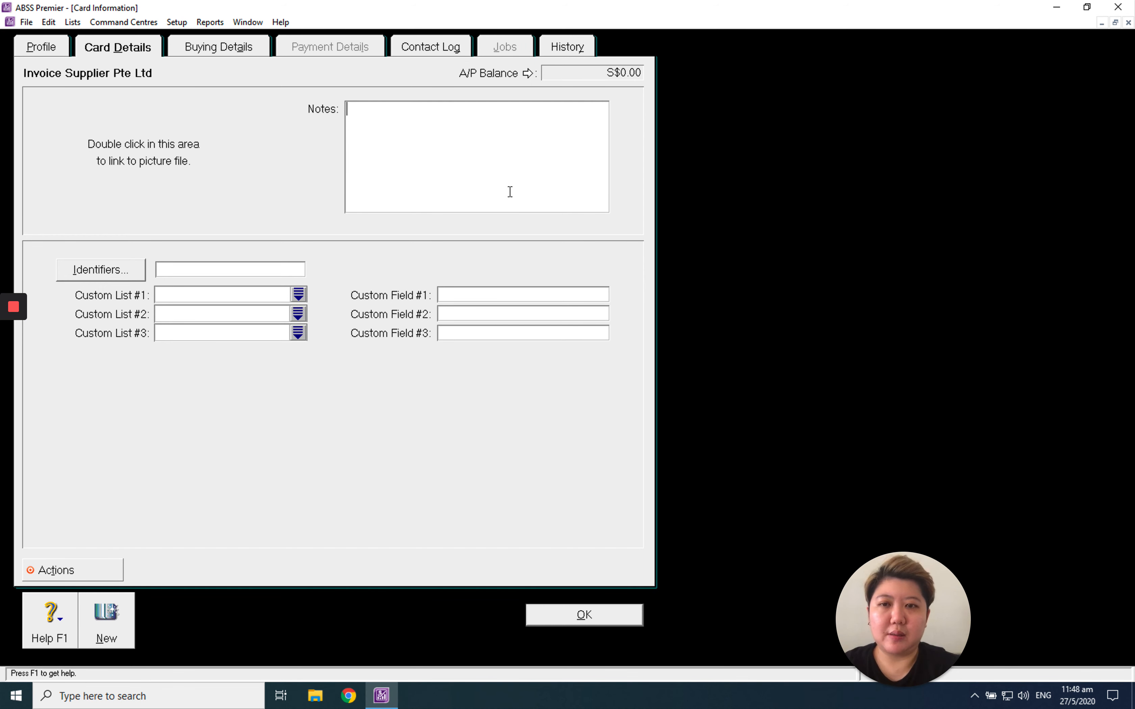
pyautogui.write('d')
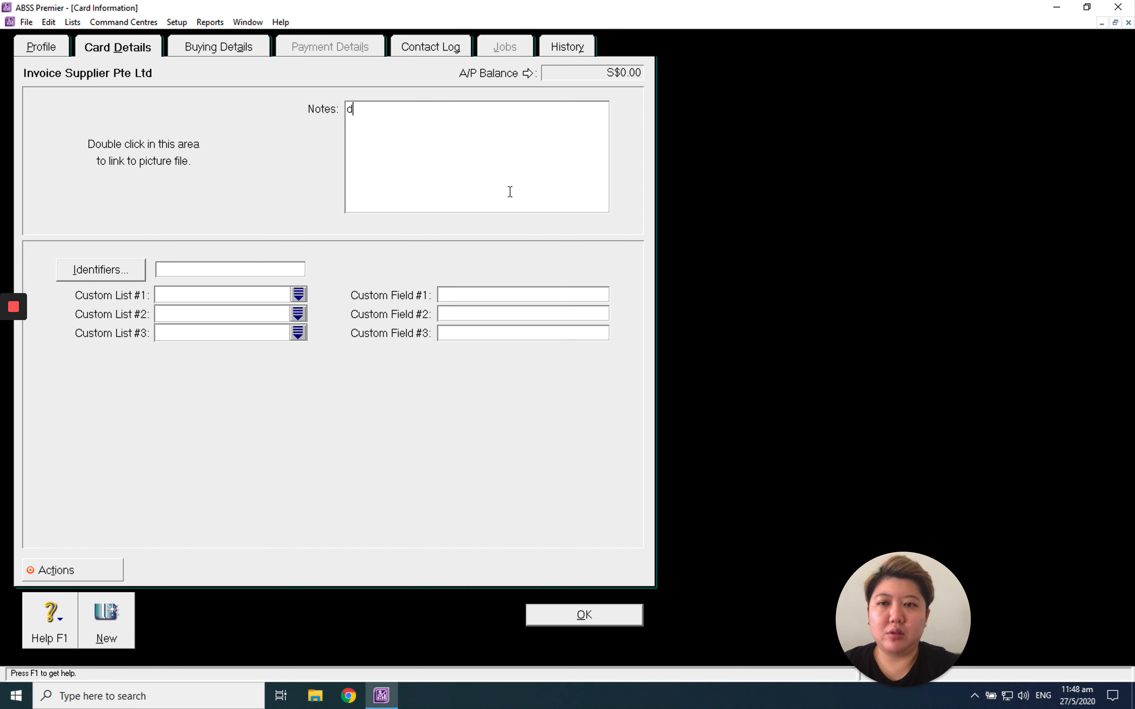
pyautogui.write('o not al')
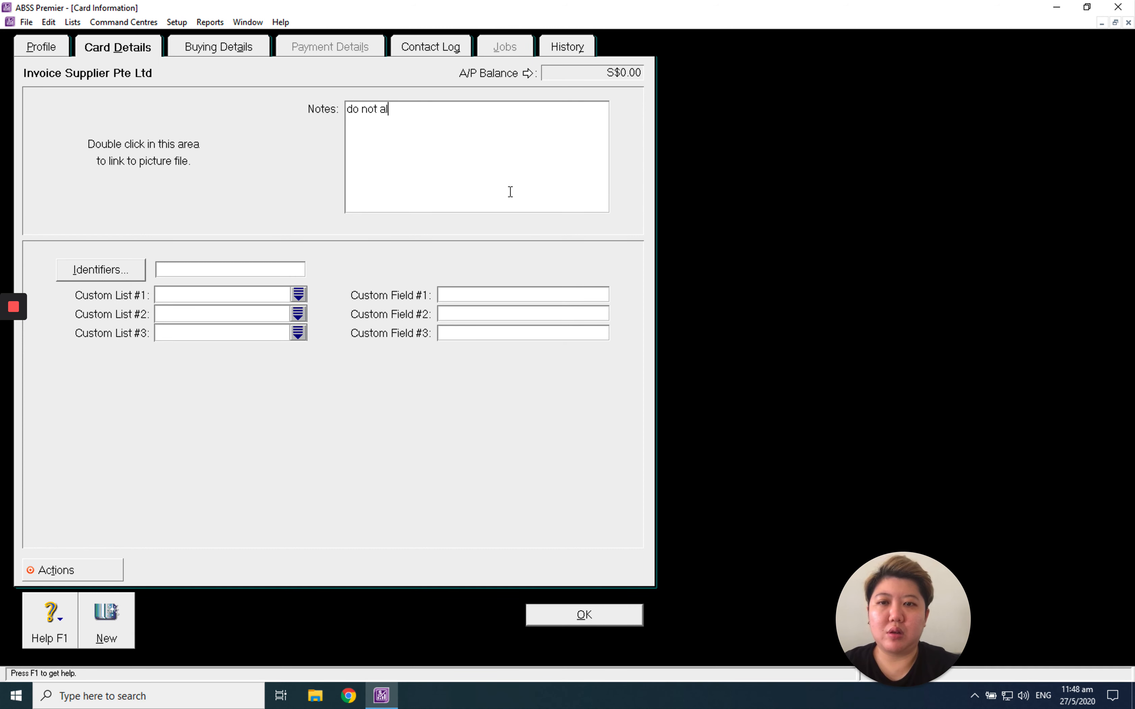
pyautogui.write('low late paye')
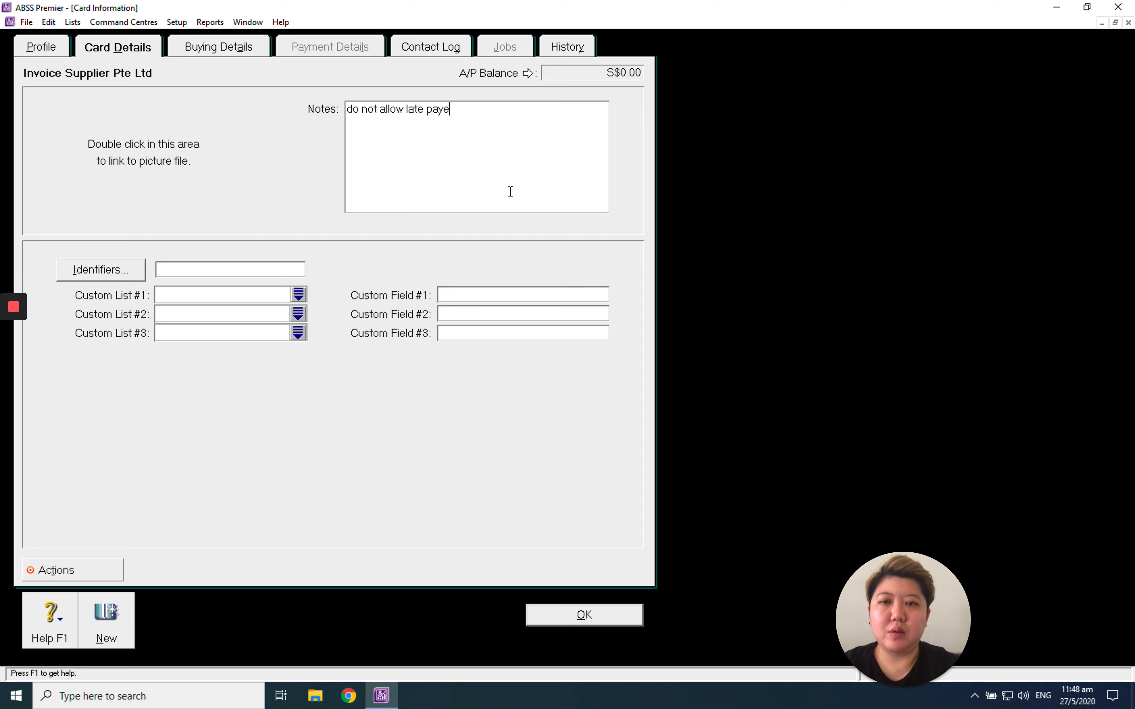
pyautogui.press('BackSpace')
pyautogui.write('ment')
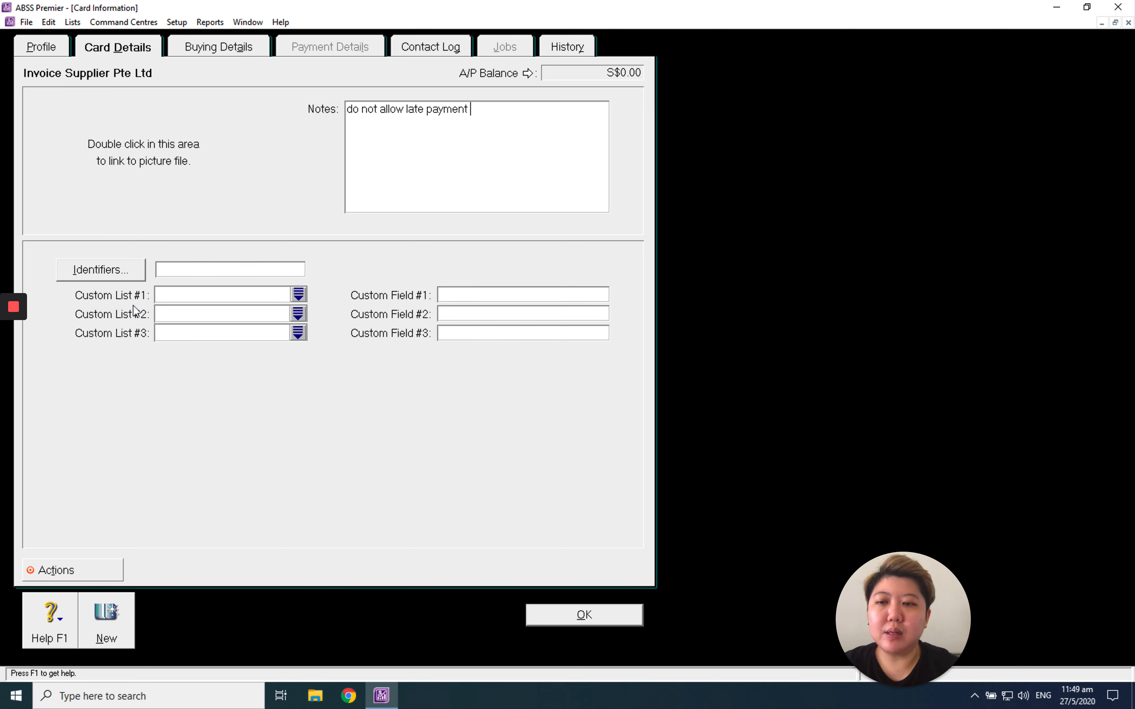
# Examine the available entries for Custom List #1 and the three custom fields in the card details
pyautogui.click(299, 294)
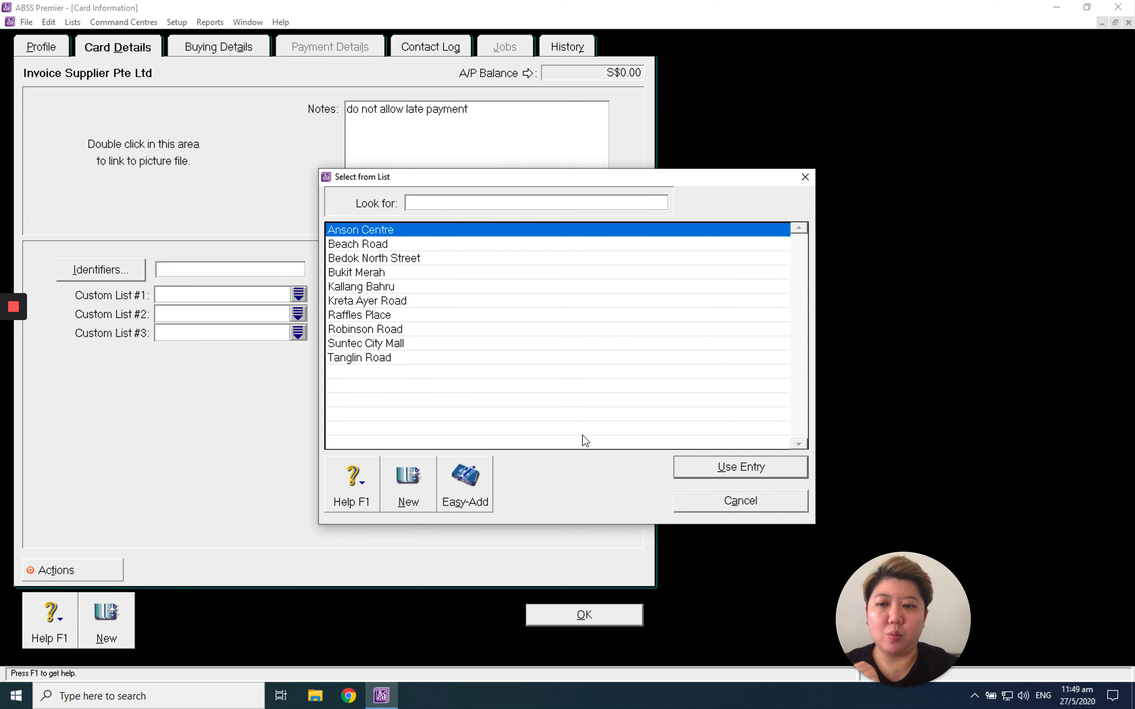
pyautogui.click(753, 503)
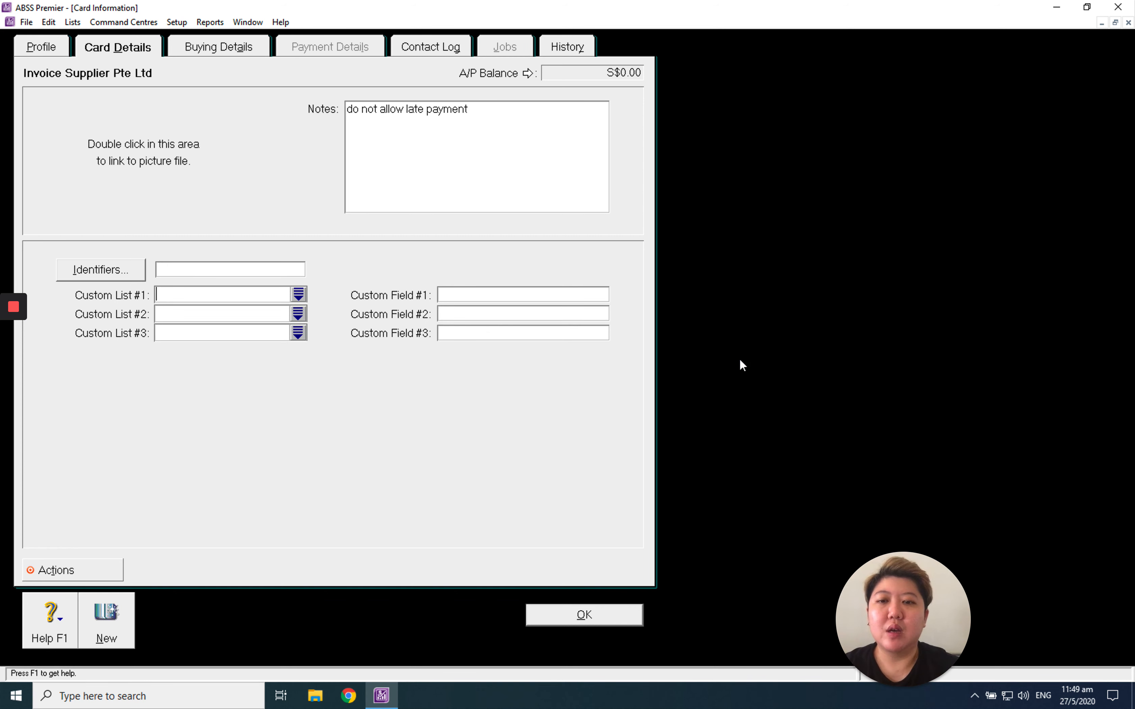
pyautogui.click(564, 293)
pyautogui.click(562, 312)
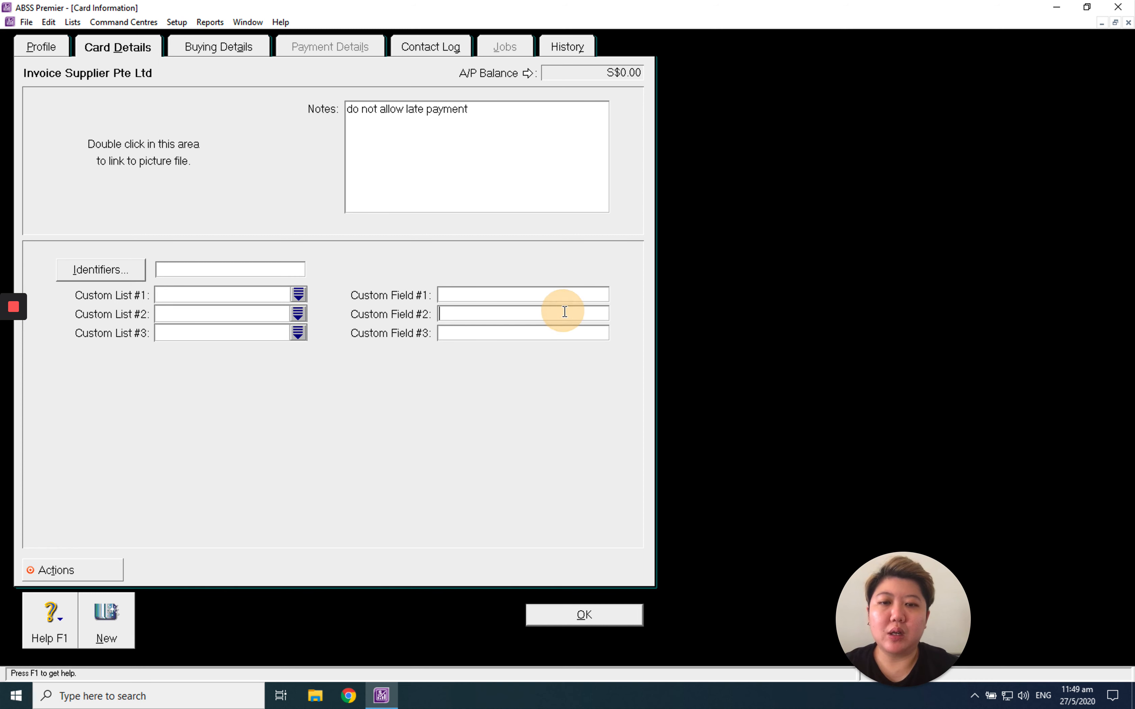
pyautogui.click(574, 338)
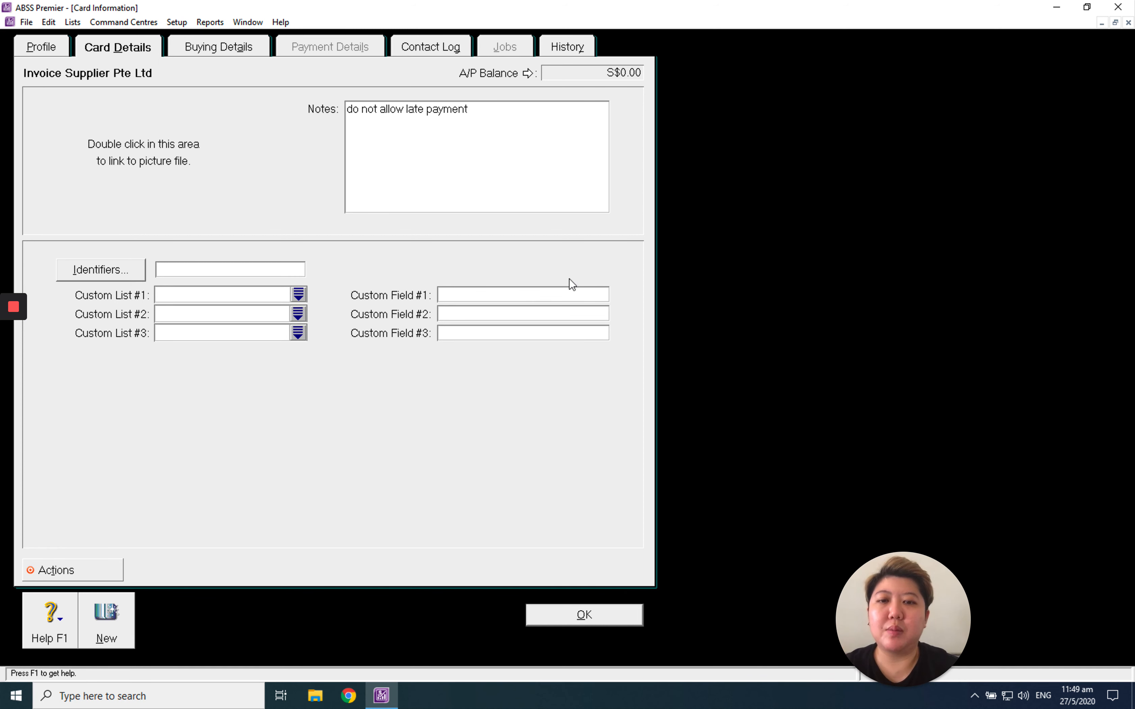
pyautogui.click(568, 293)
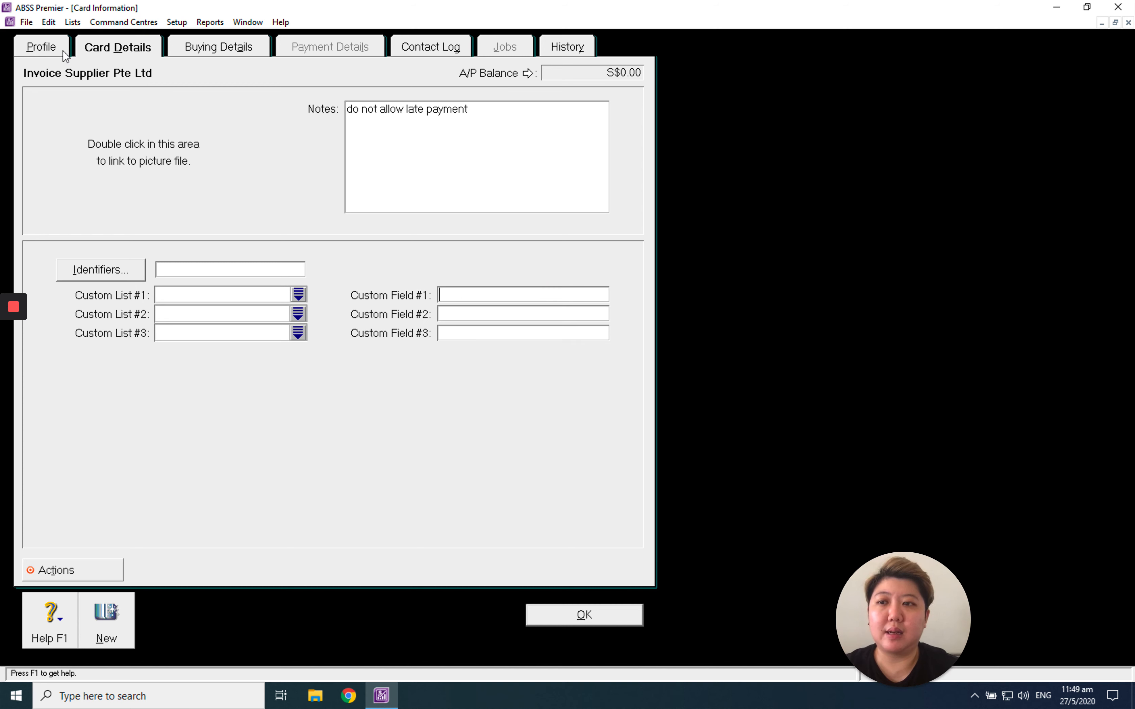
pyautogui.click(543, 297)
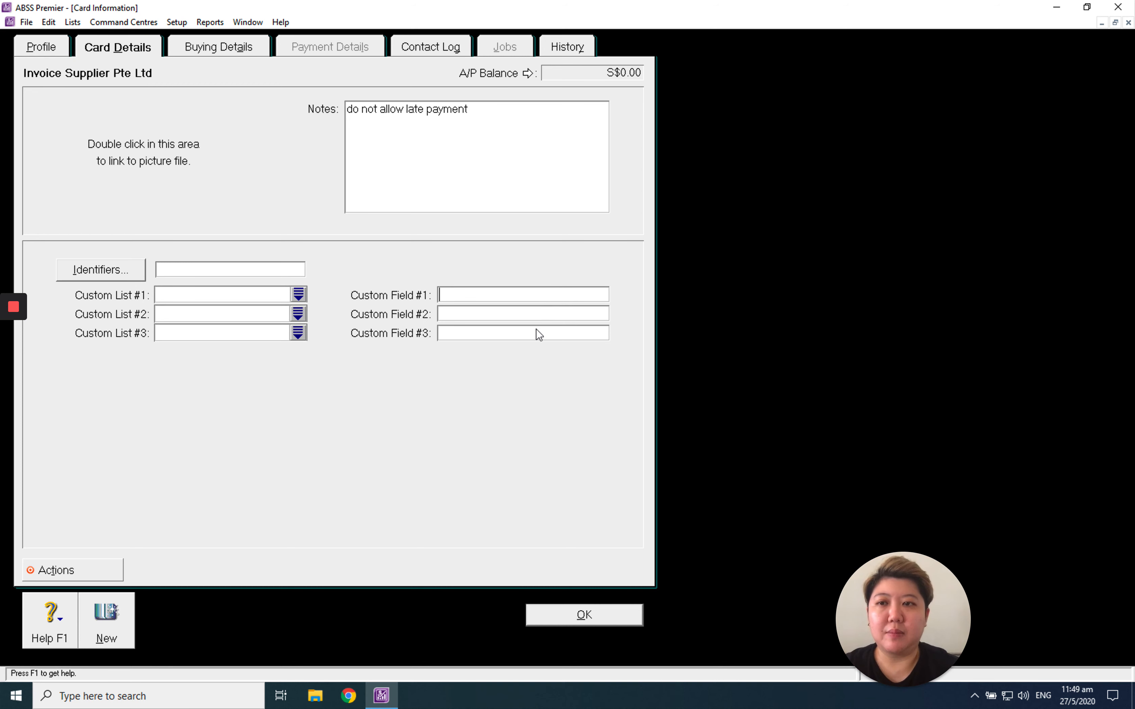
# Set the purchase layout in the supplier's buying details to Service
pyautogui.click(234, 47)
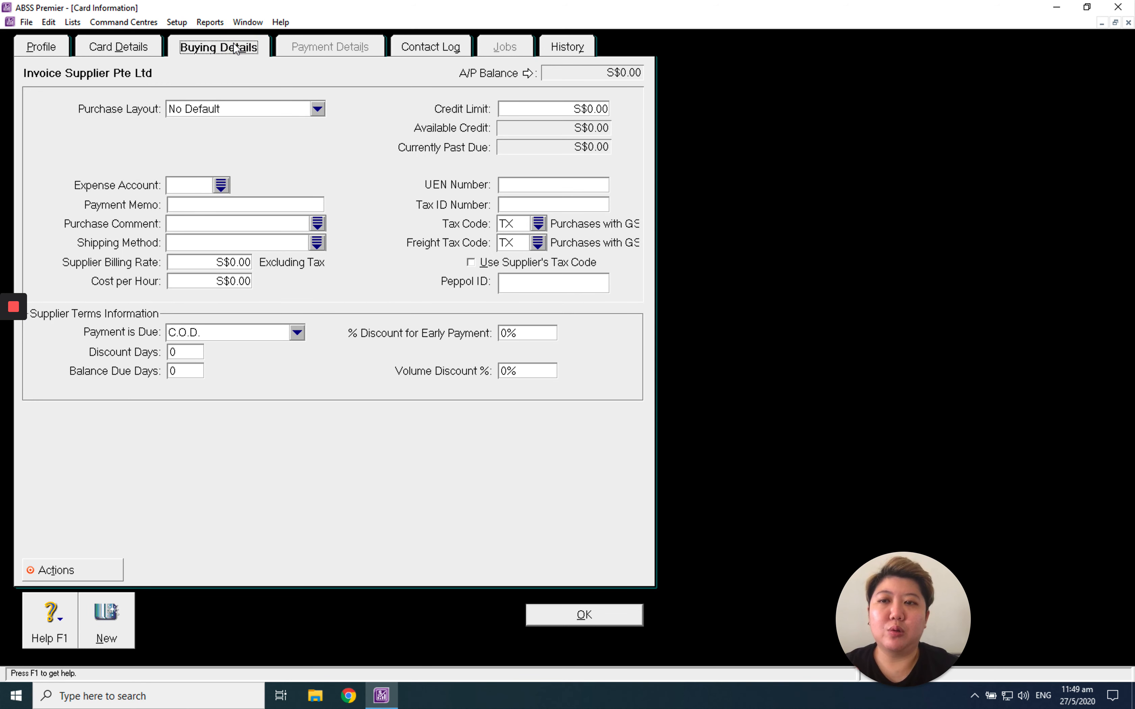
pyautogui.click(318, 111)
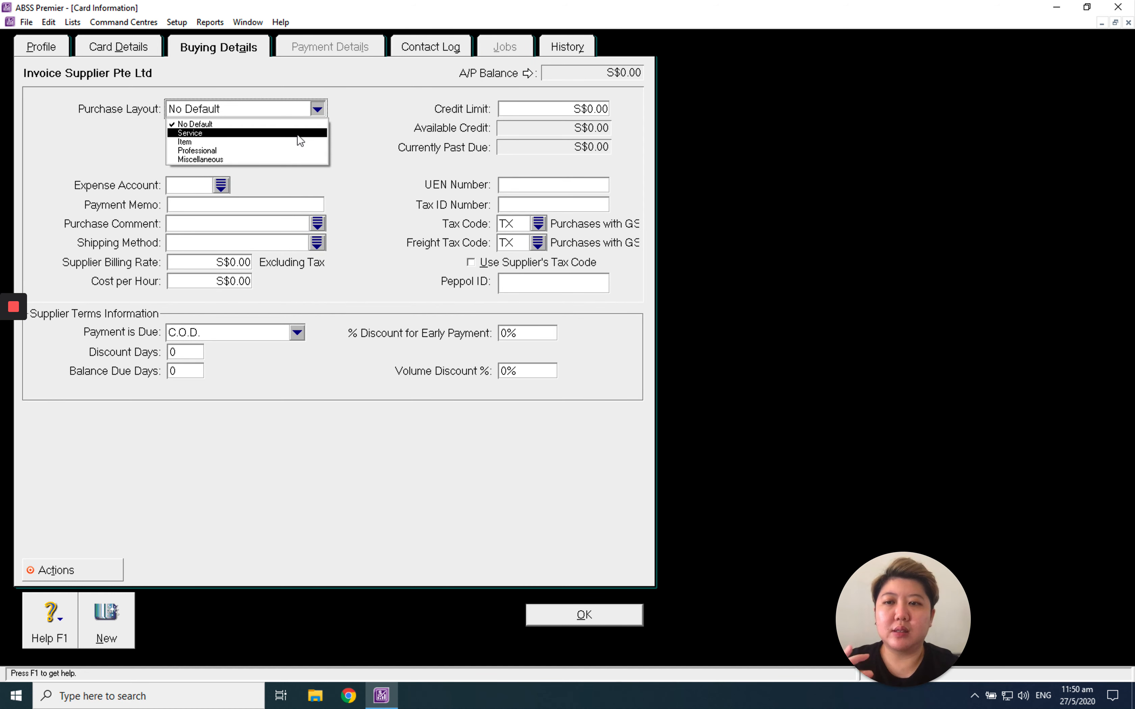
pyautogui.click(392, 138)
pyautogui.click(318, 109)
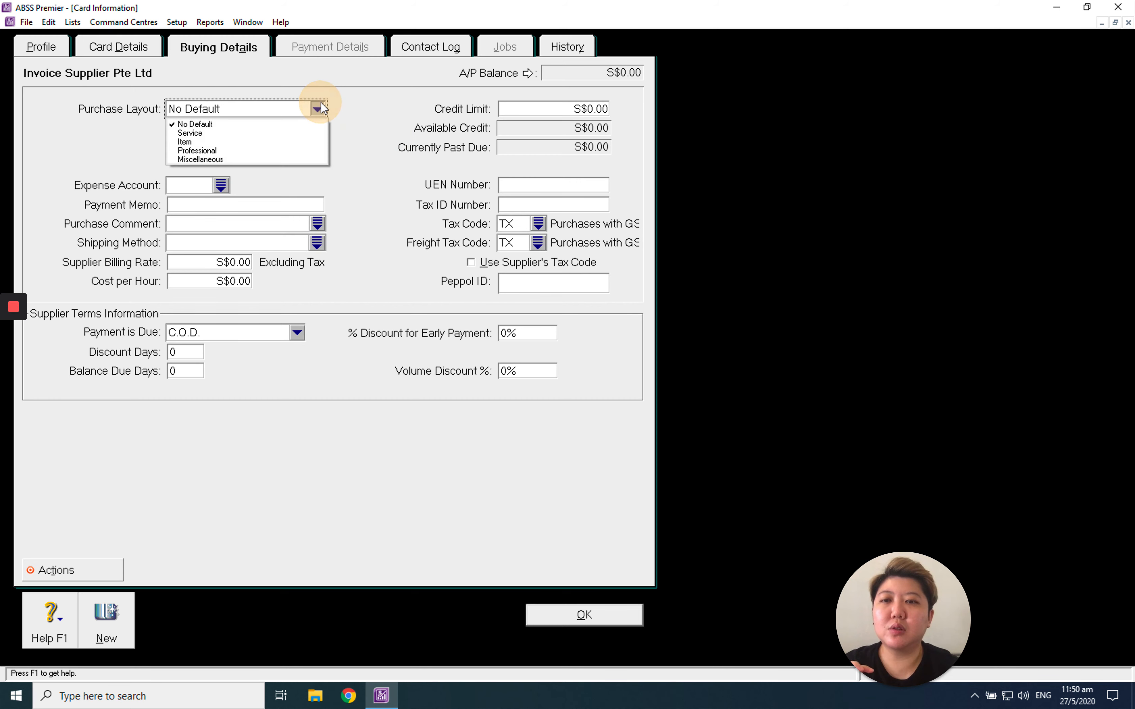
pyautogui.click(287, 134)
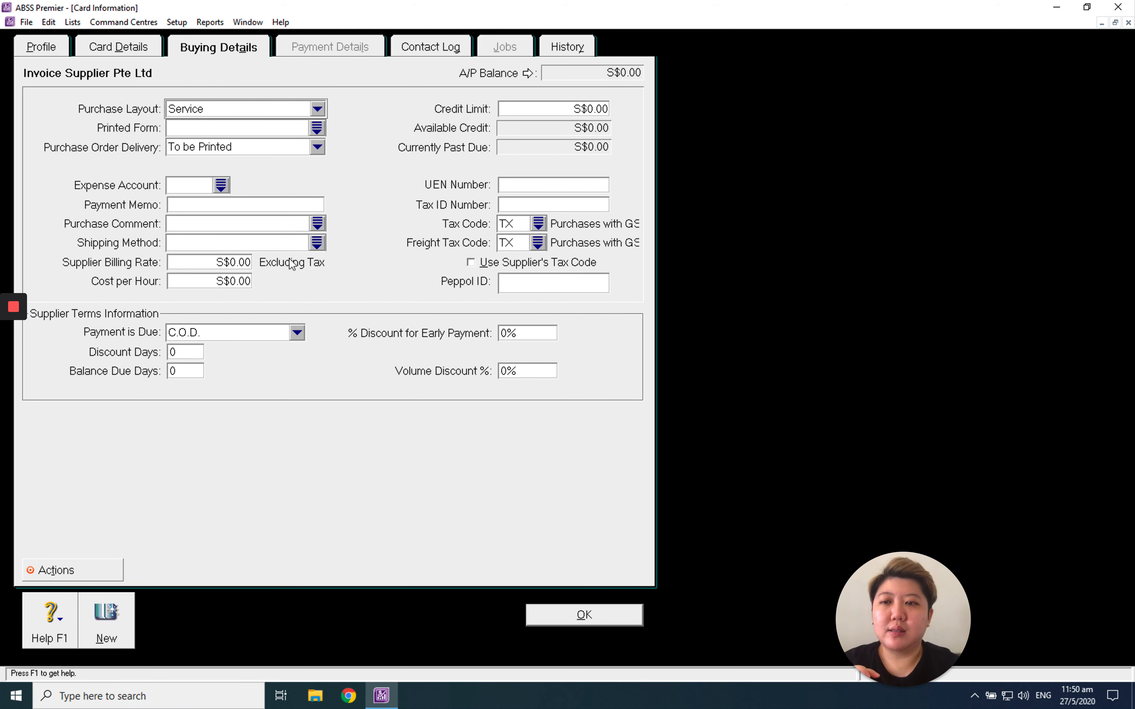
pyautogui.click(221, 185)
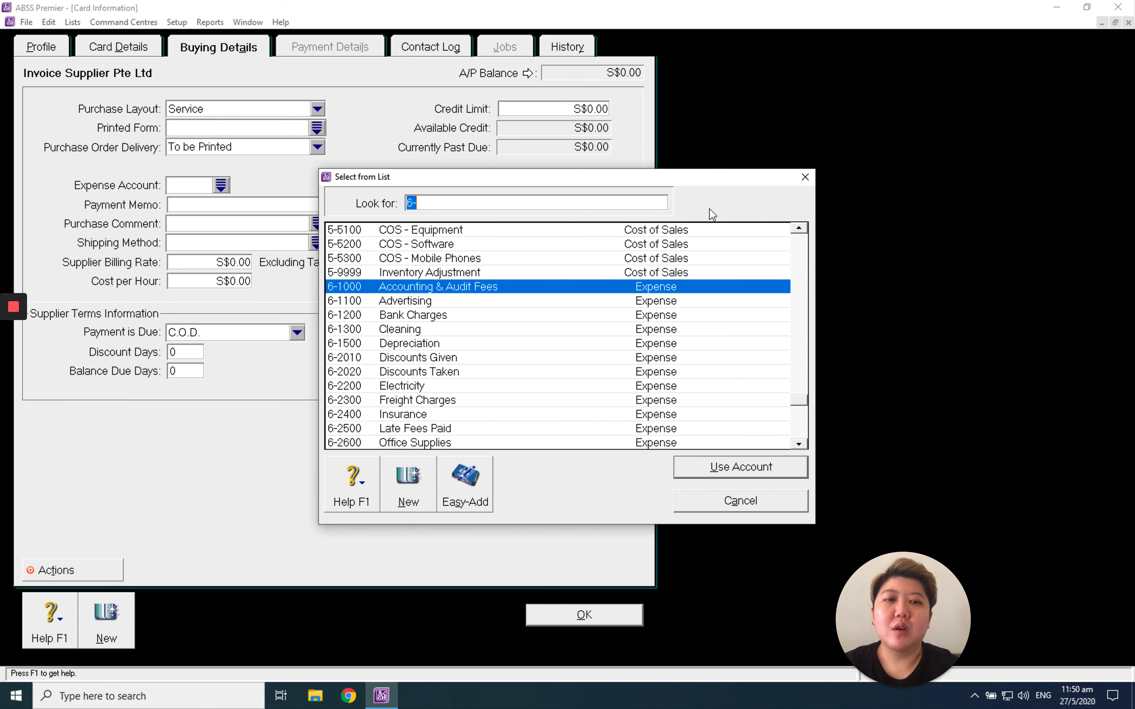
pyautogui.click(802, 179)
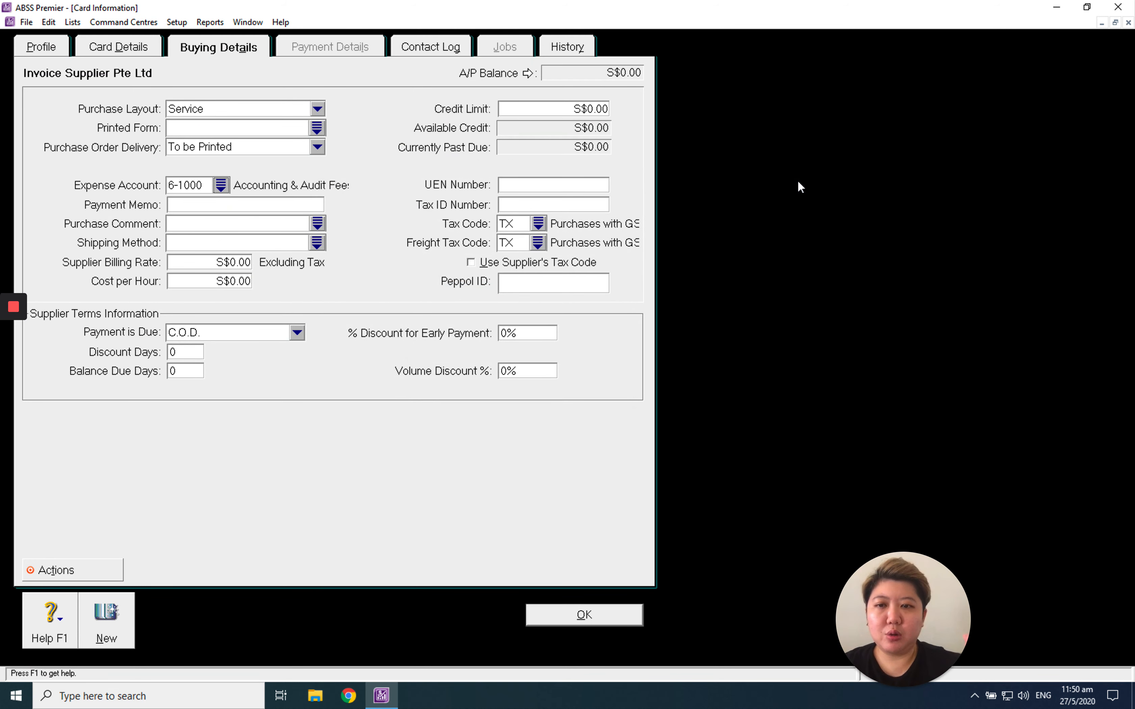
pyautogui.doubleClick(205, 186)
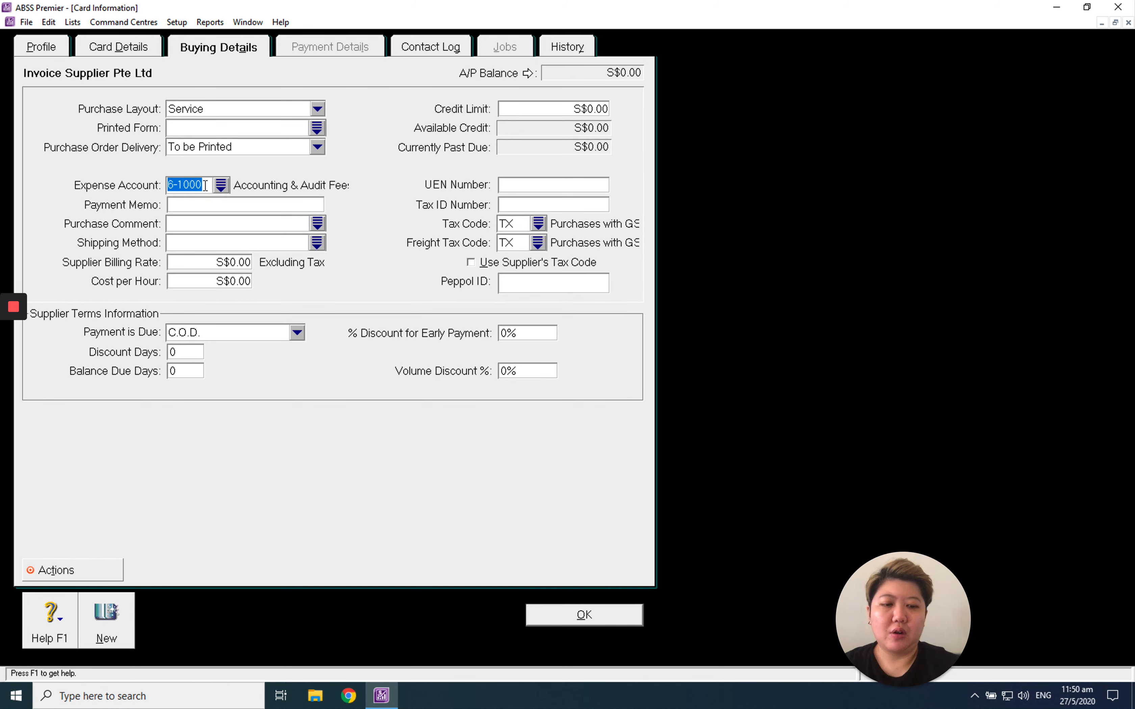
pyautogui.press('BackSpace')
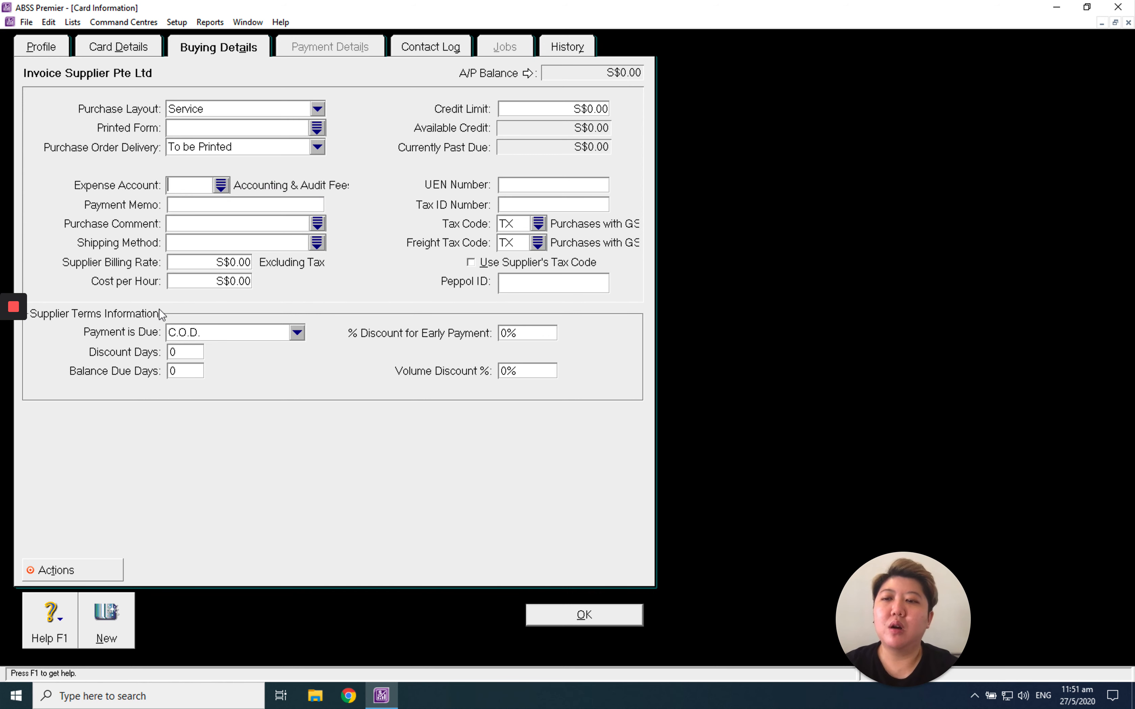
# Set the supplier's payment terms to In a Given # of Days with 30 balance due days
pyautogui.click(297, 334)
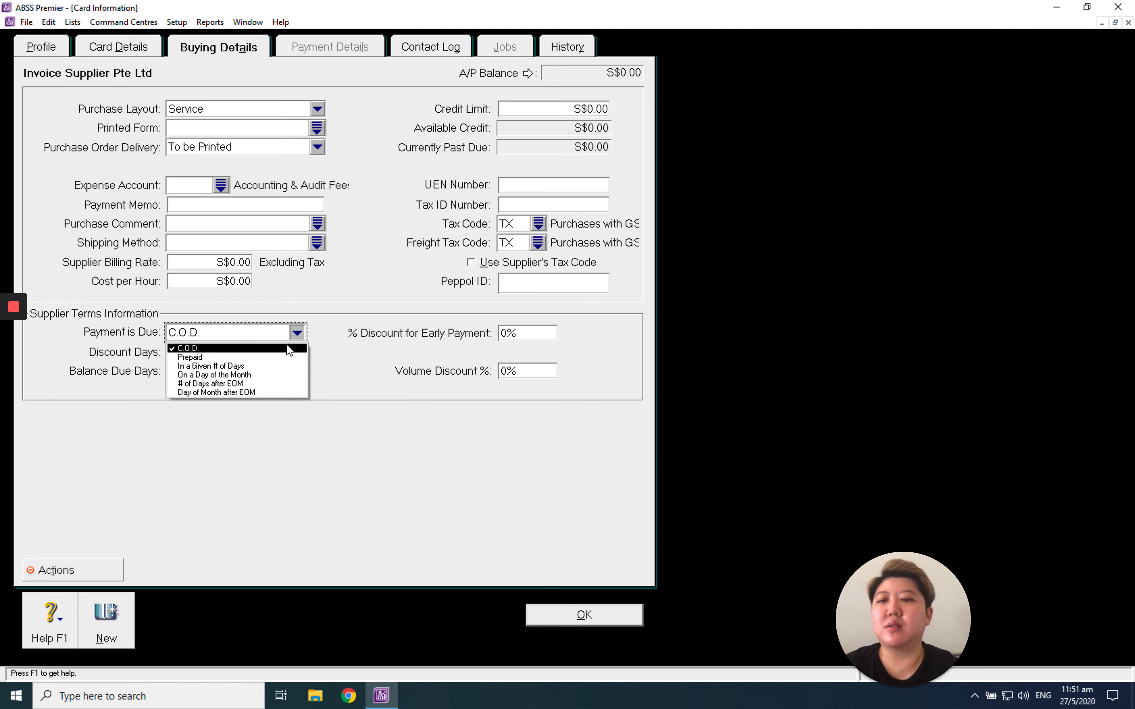
pyautogui.click(284, 367)
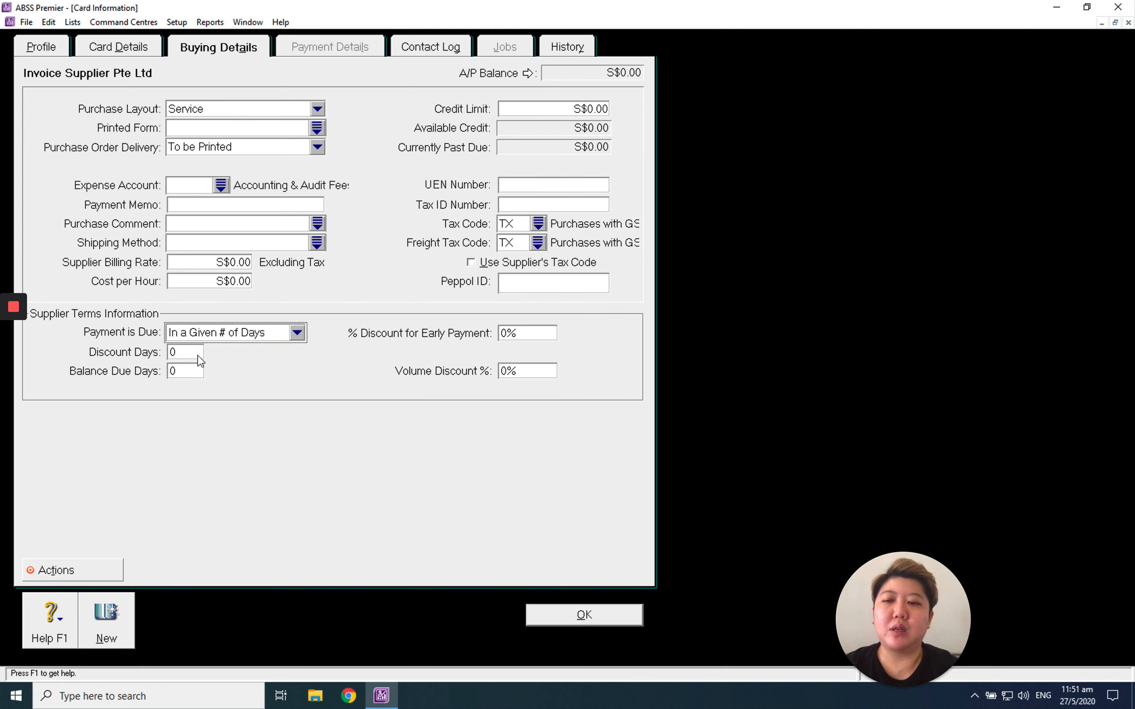
pyautogui.click(187, 373)
pyautogui.write('30')
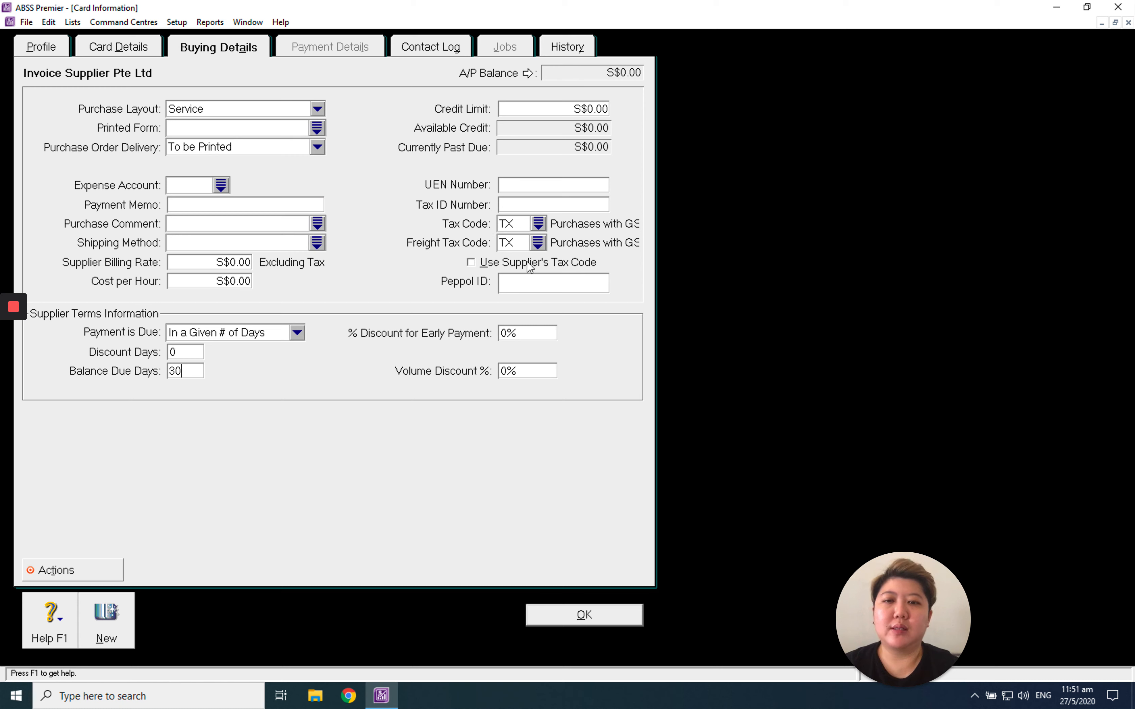
# Enable the use of the supplier's tax code and set the tax code to N-T (Non-Taxable)
pyautogui.click(471, 263)
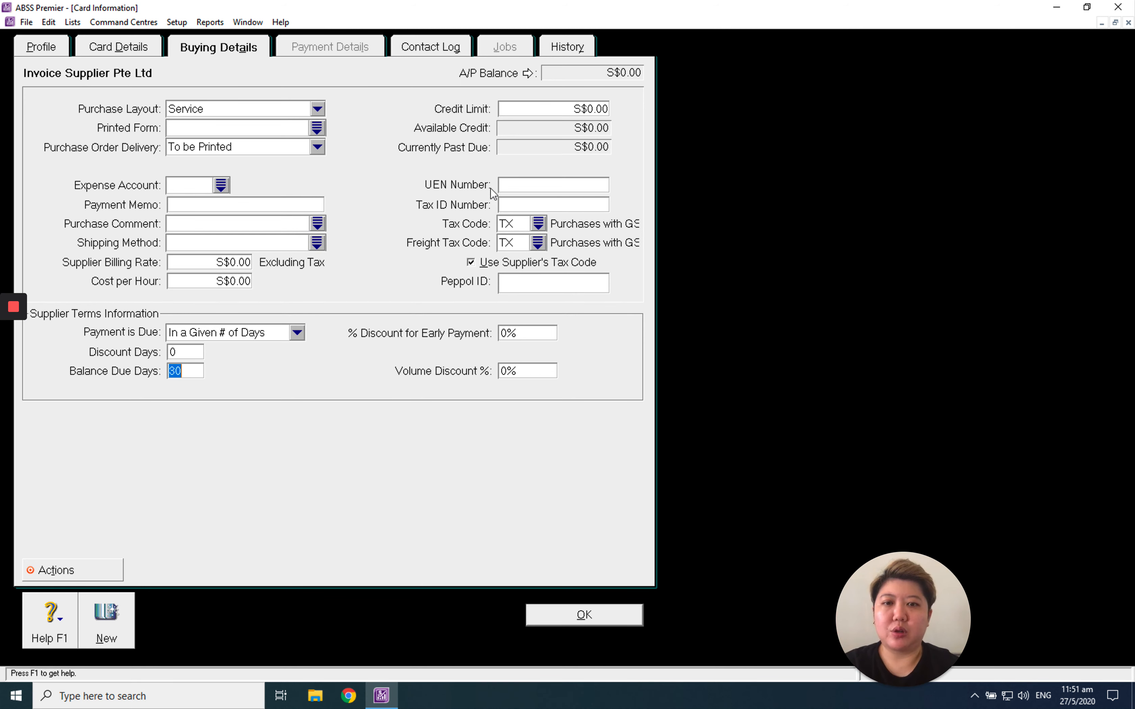
pyautogui.click(538, 226)
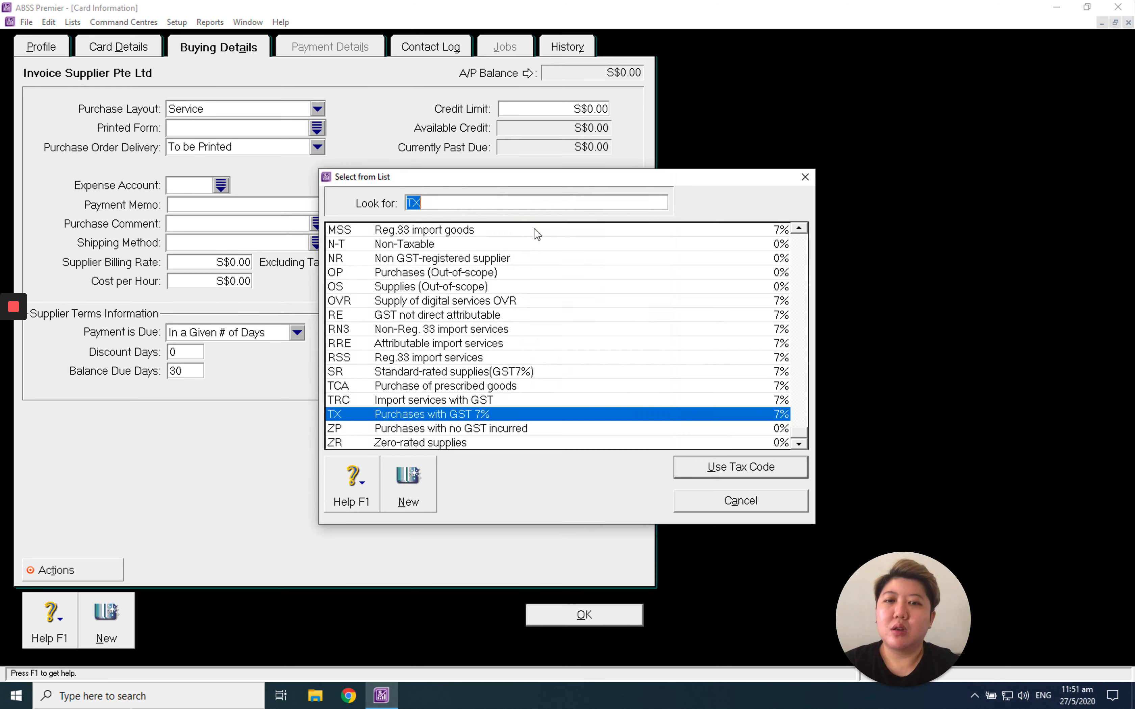
pyautogui.doubleClick(408, 237)
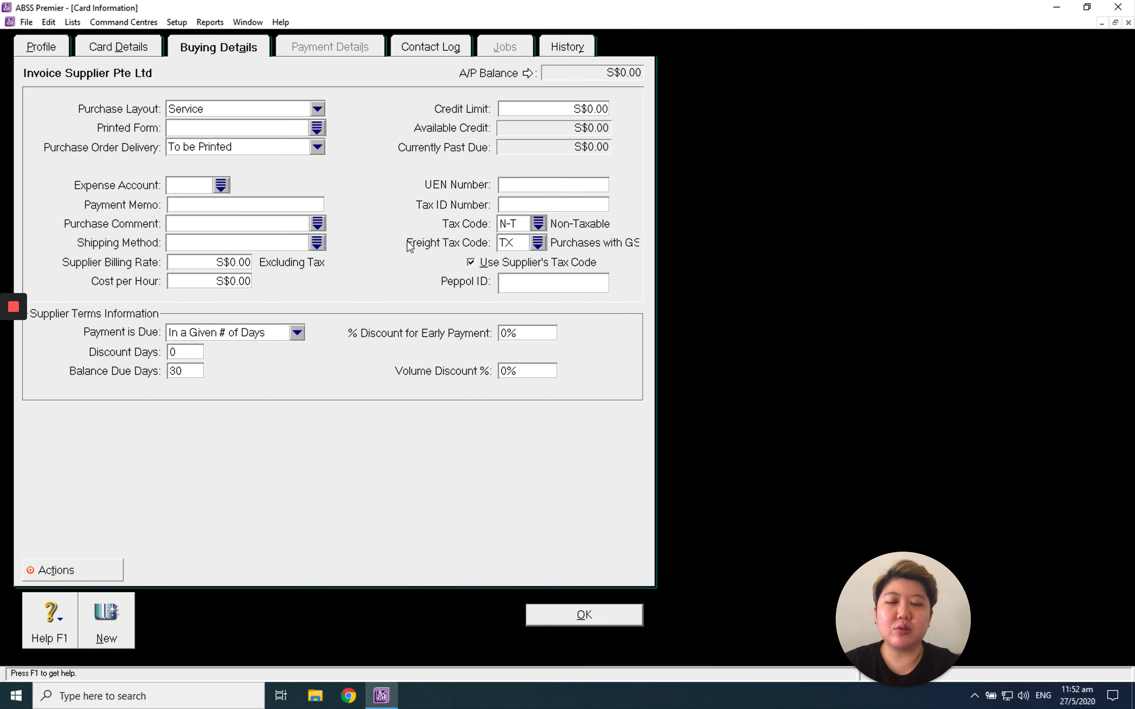
# Examine the tax codes available for the supplier, including the TX, N-T, ZP and OP entries
pyautogui.click(538, 224)
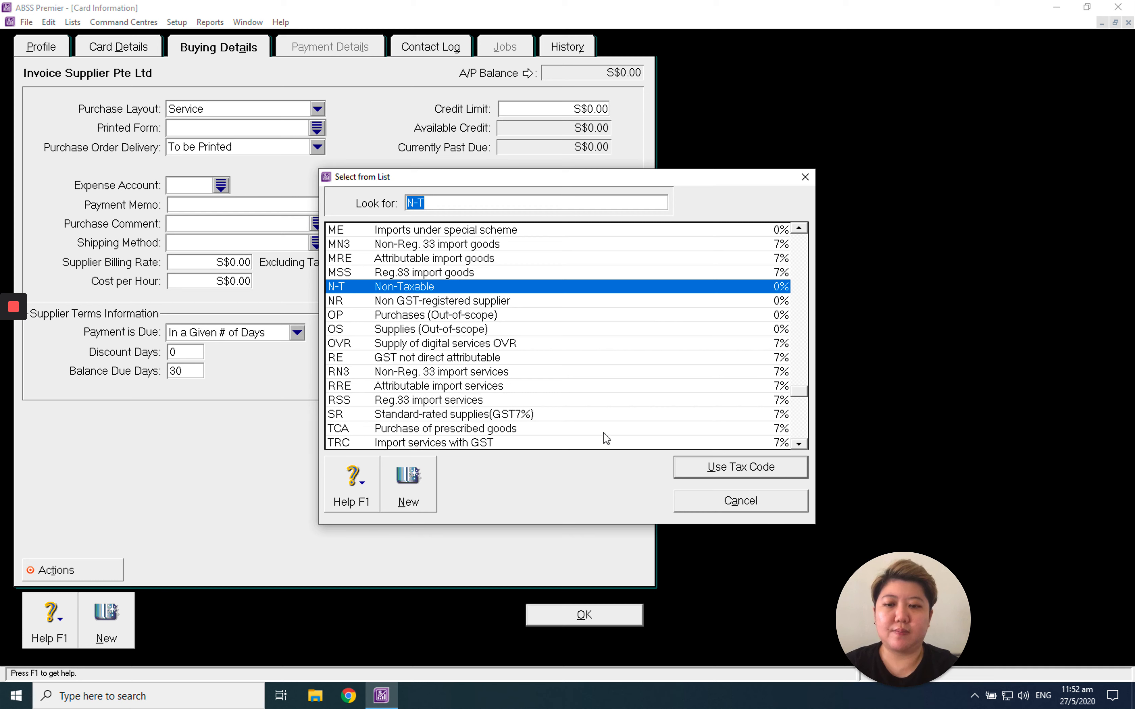
pyautogui.click(798, 444)
pyautogui.doubleClick(798, 443)
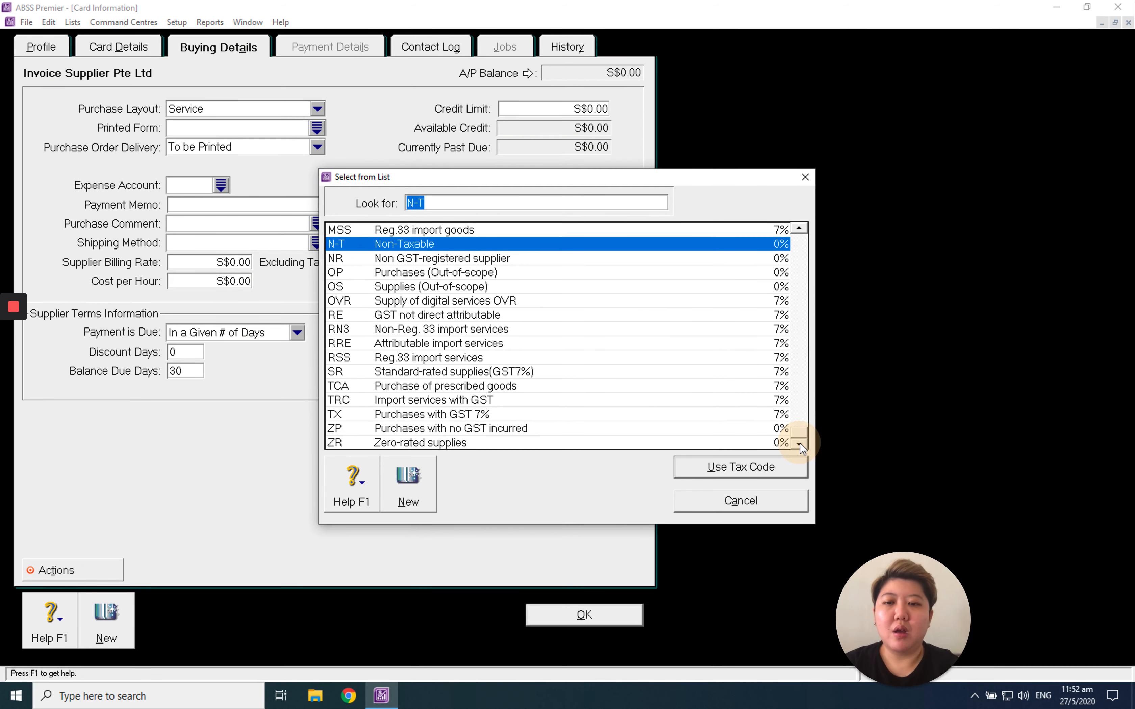
pyautogui.click(540, 416)
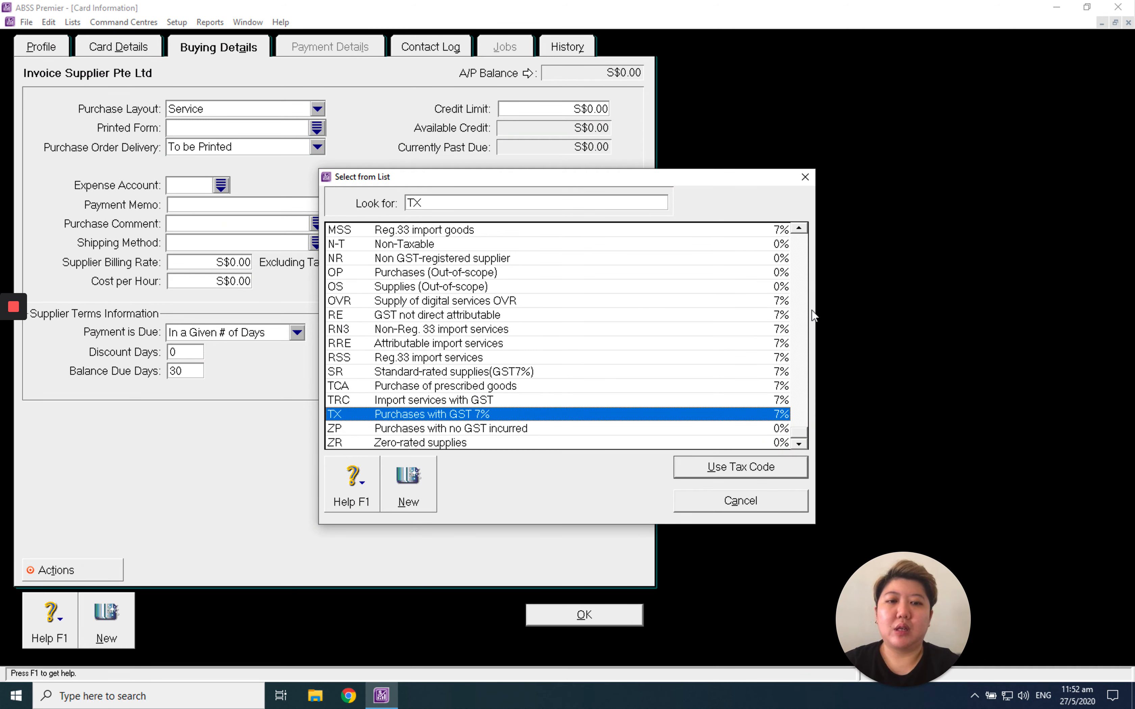
pyautogui.click(799, 228)
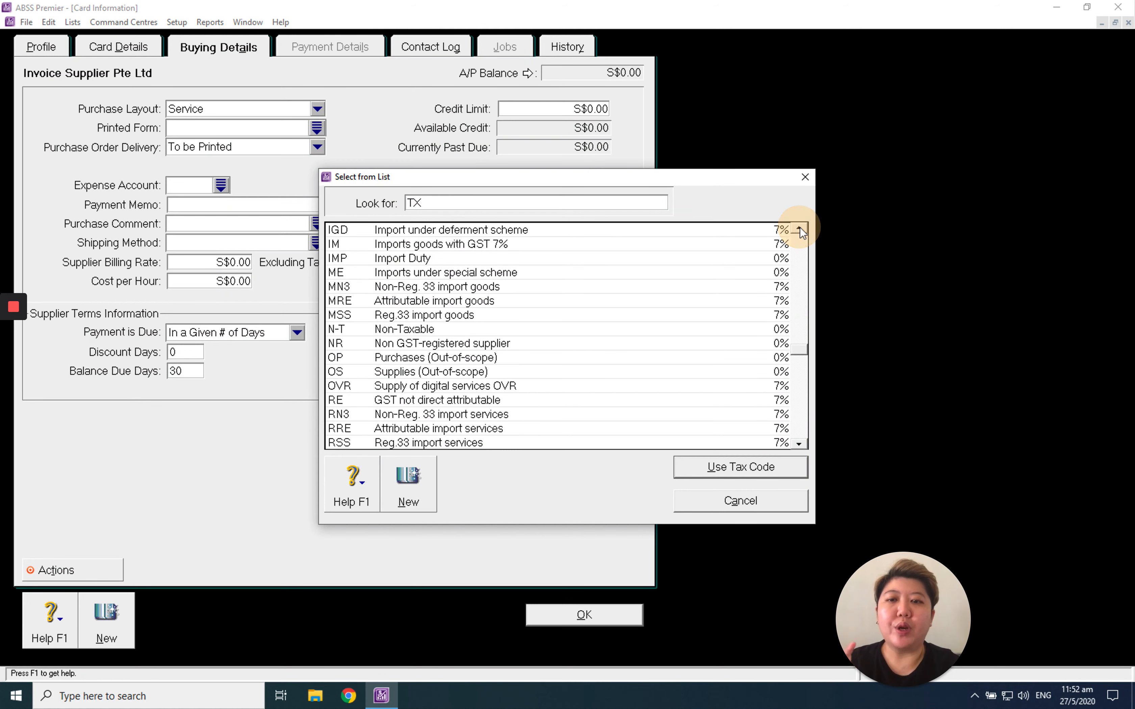
pyautogui.click(518, 327)
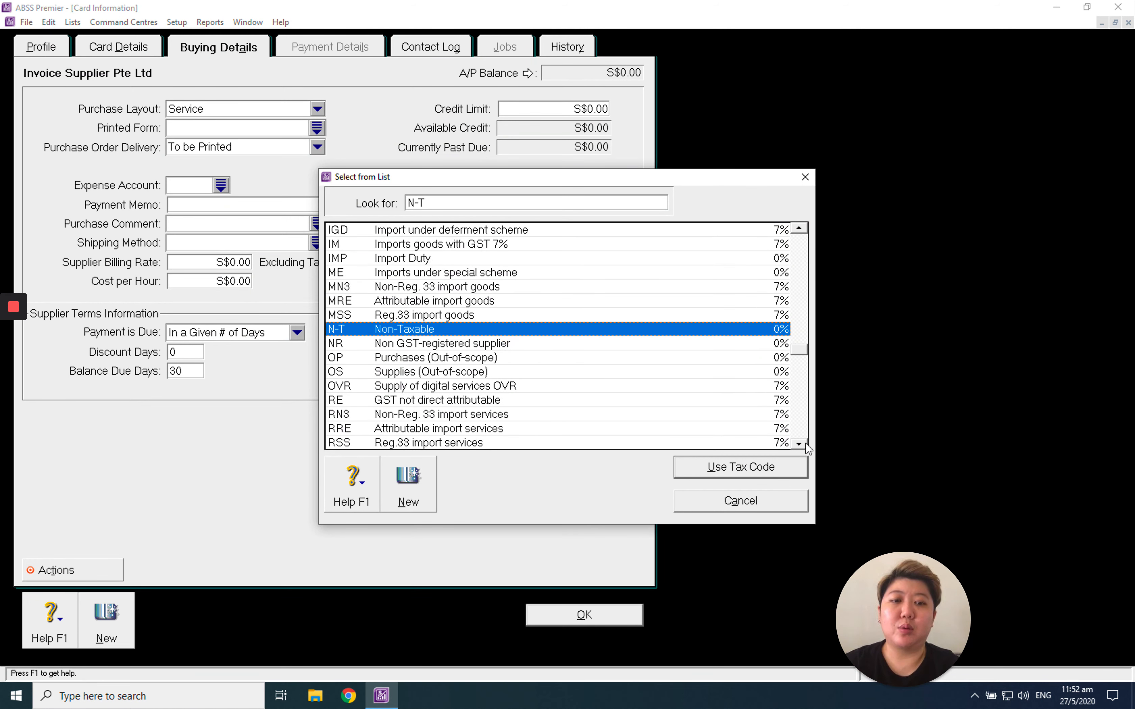
pyautogui.click(800, 425)
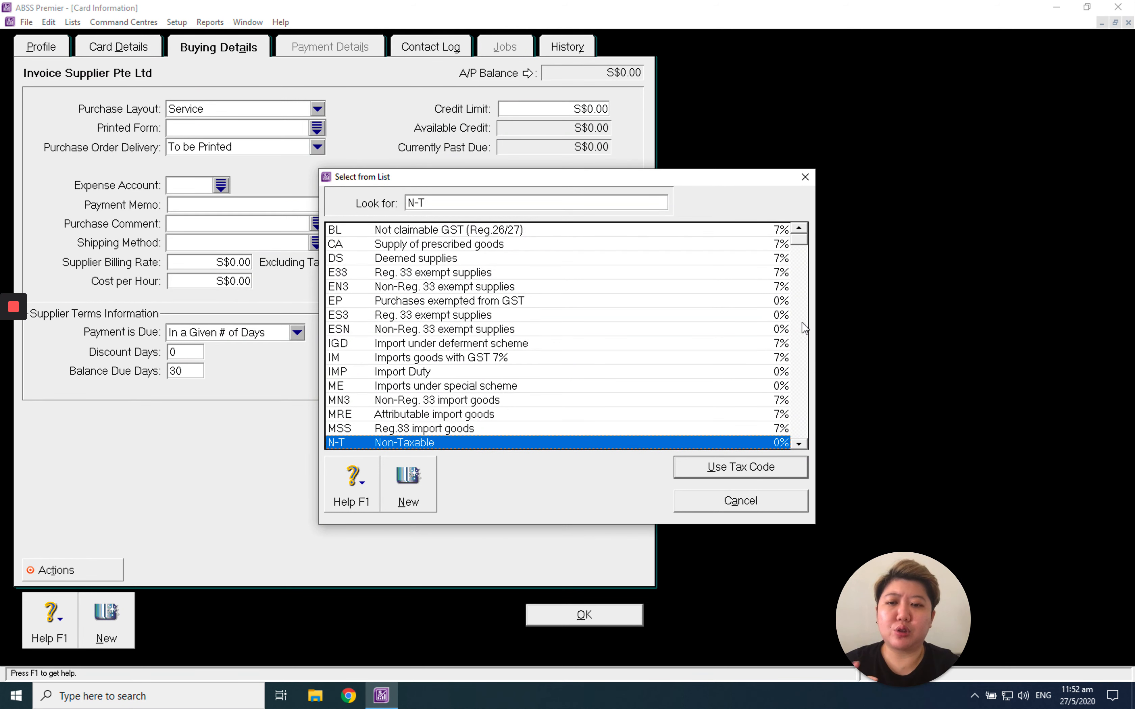
pyautogui.click(801, 424)
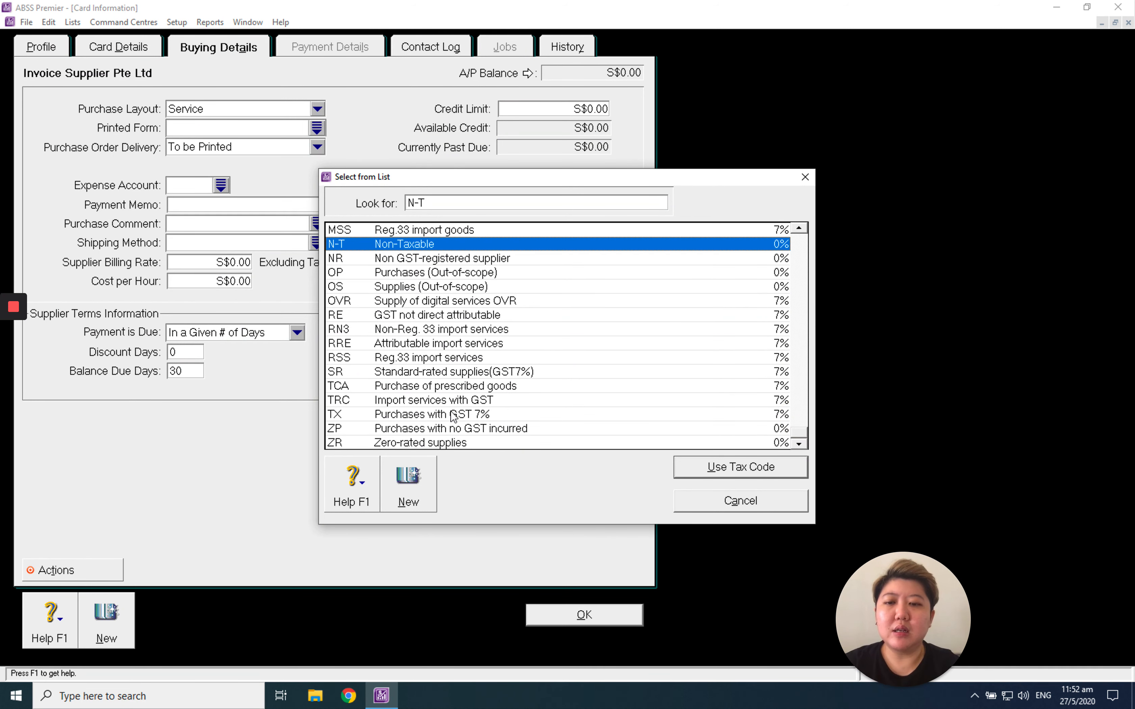
pyautogui.click(425, 429)
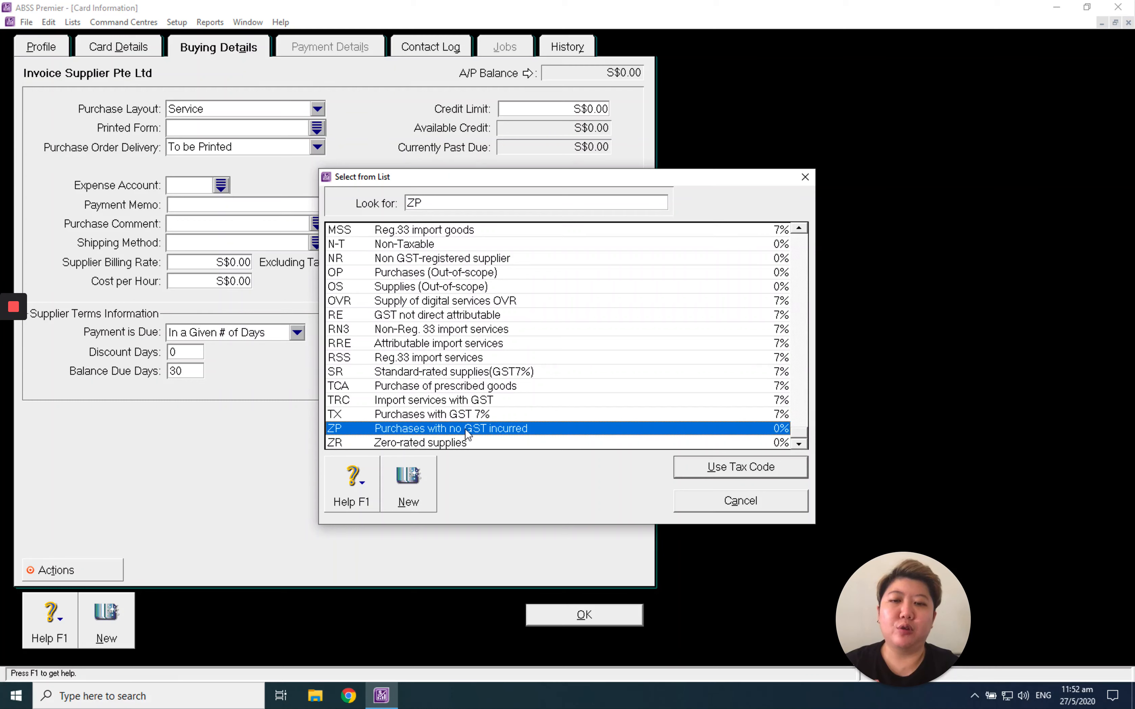
pyautogui.click(476, 274)
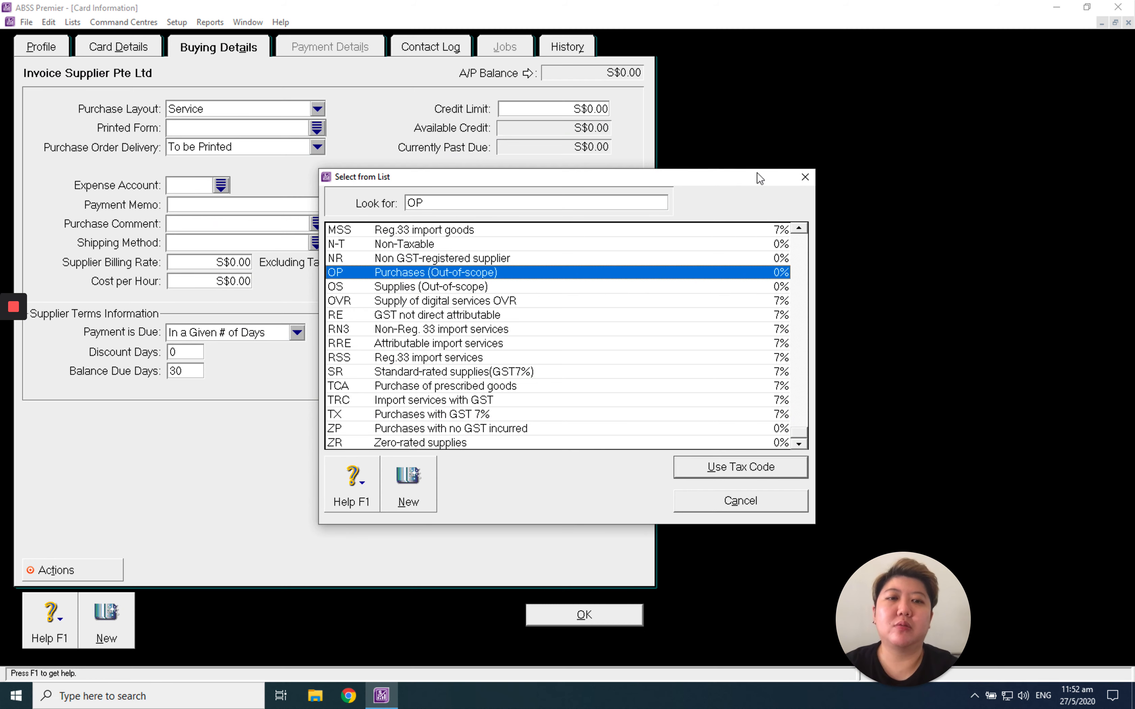
pyautogui.click(805, 177)
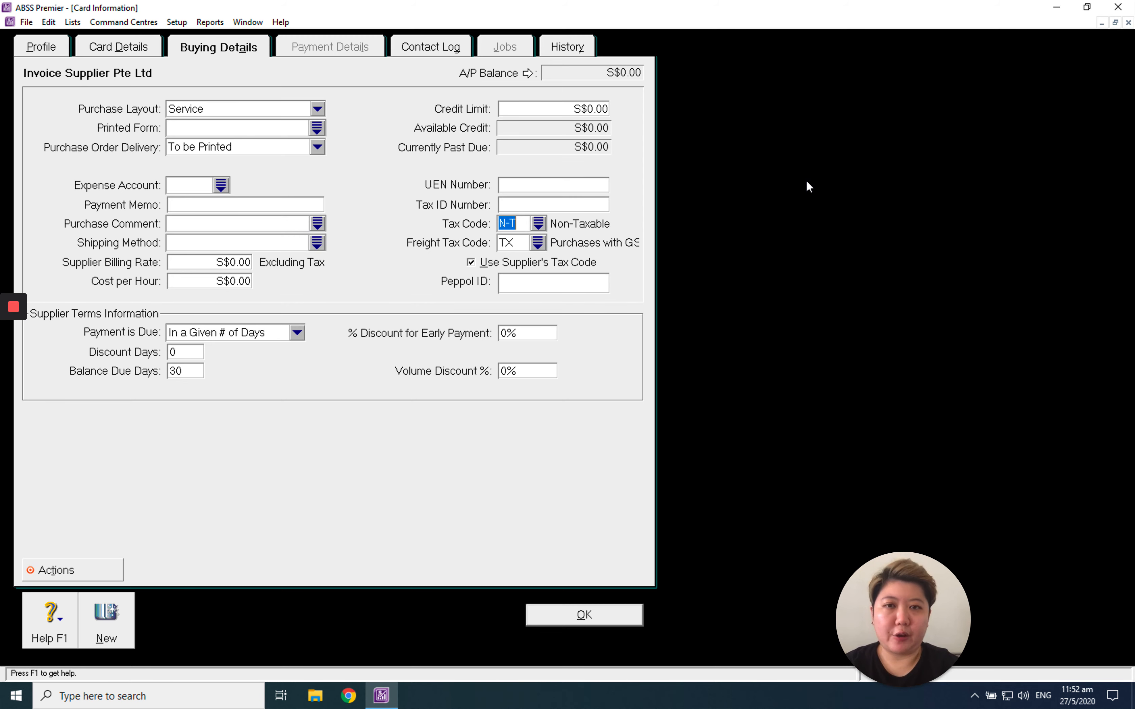
# Save the Invoice Supplier Pte Ltd card and close the cards list
pyautogui.click(637, 620)
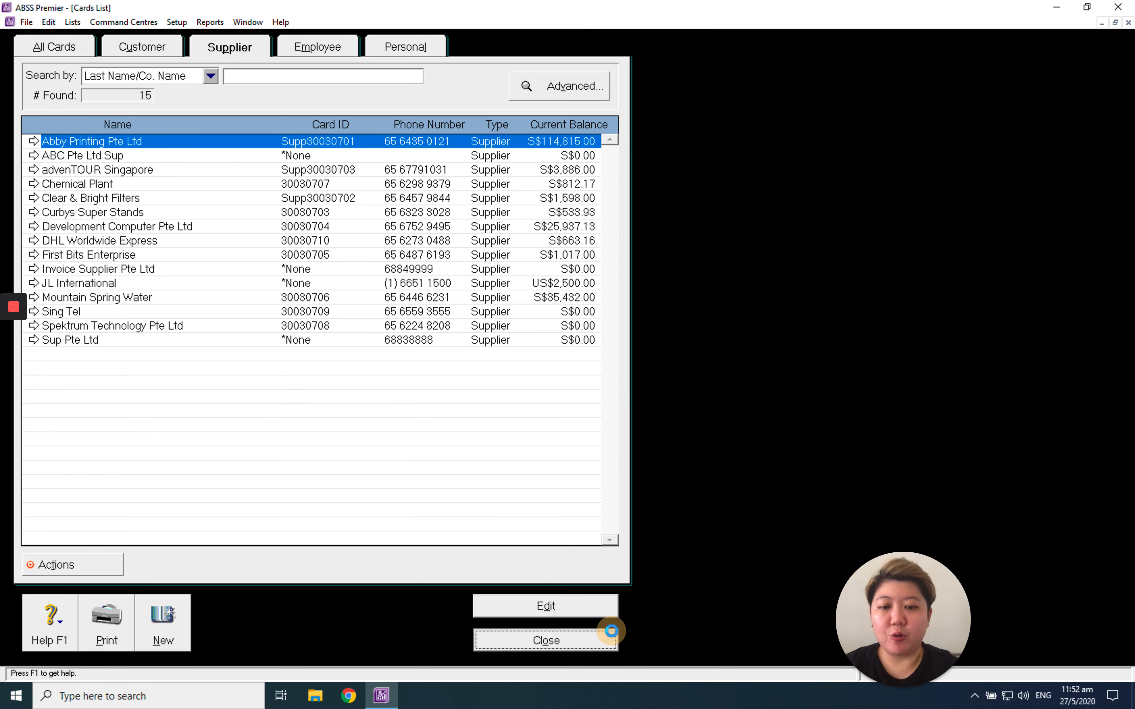
pyautogui.click(609, 634)
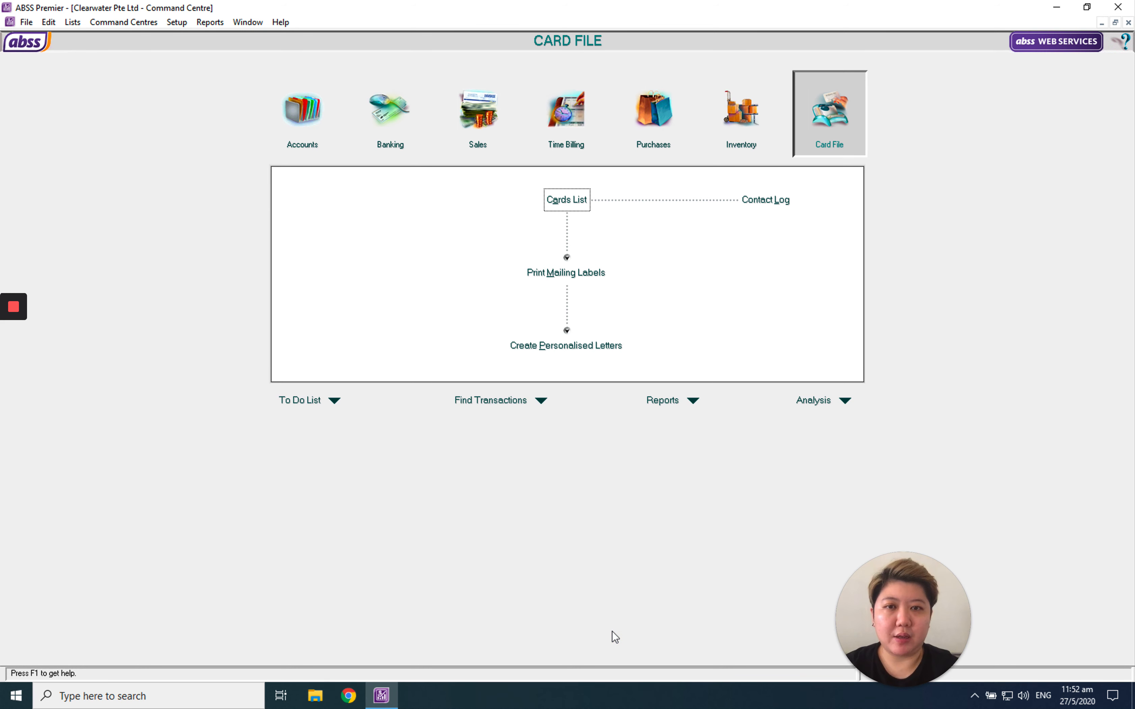